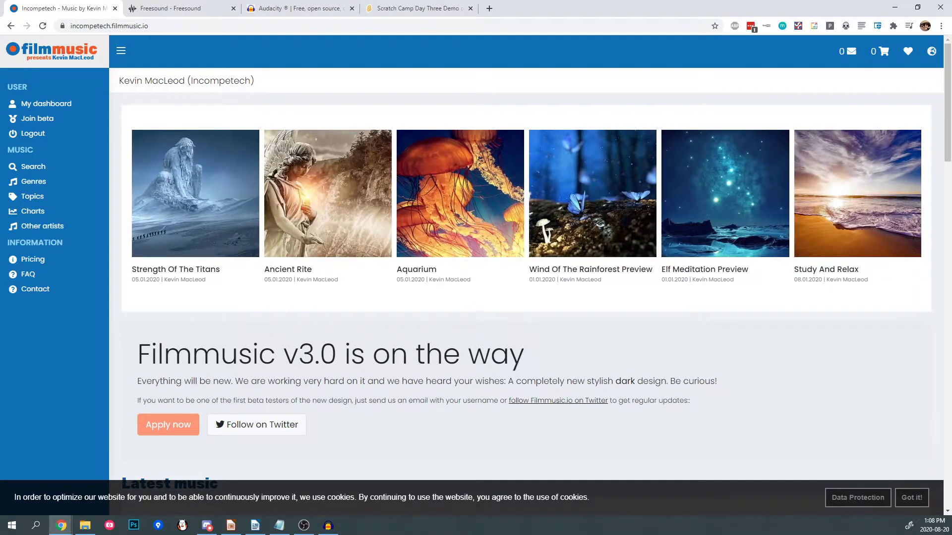
Browse the site's music genres and open the Dance/Club genre
click(34, 184)
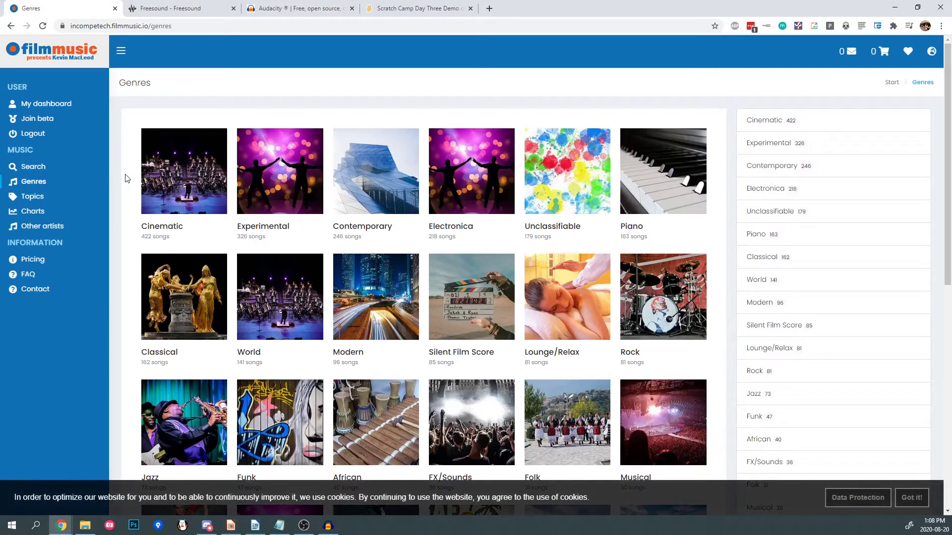
scroll(127, 179, down, 1)
scroll(125, 179, down, 4)
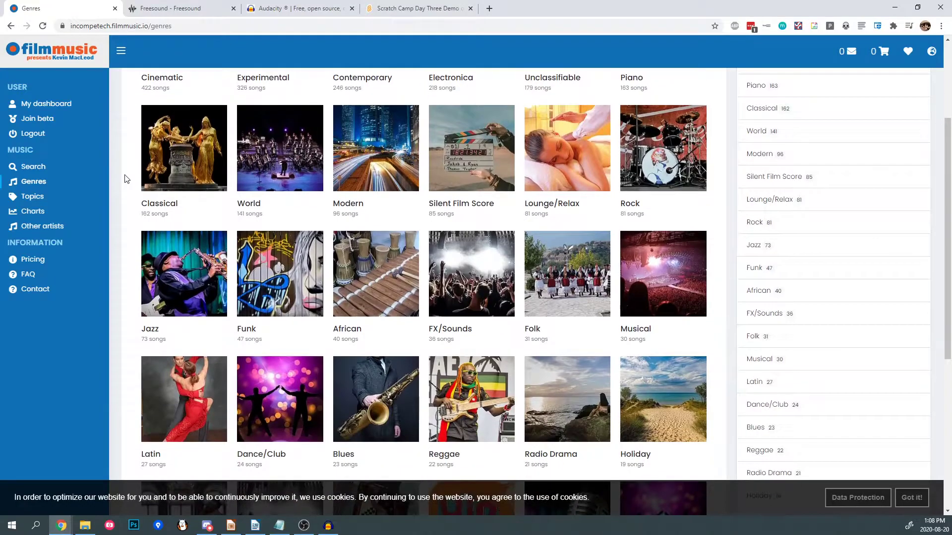
scroll(125, 179, down, 2)
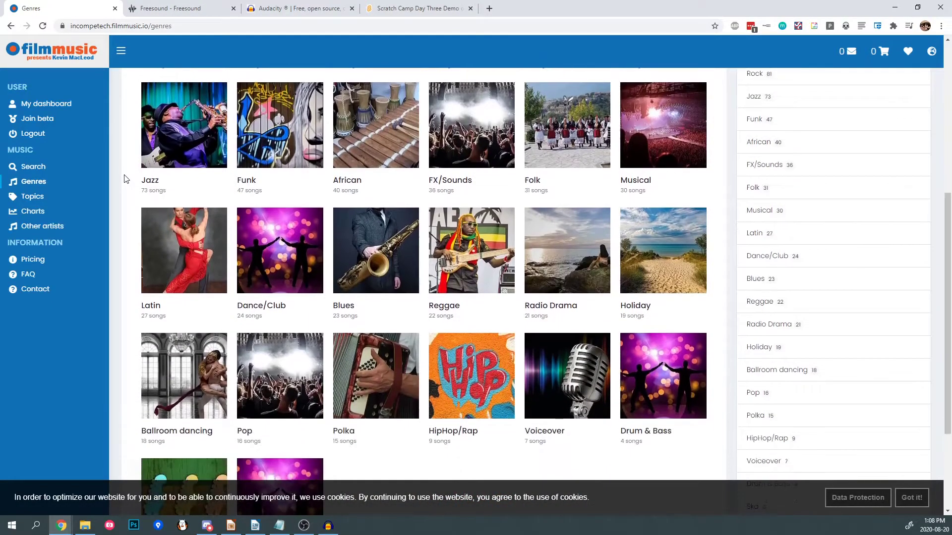
scroll(125, 179, up, 3)
scroll(125, 179, up, 2)
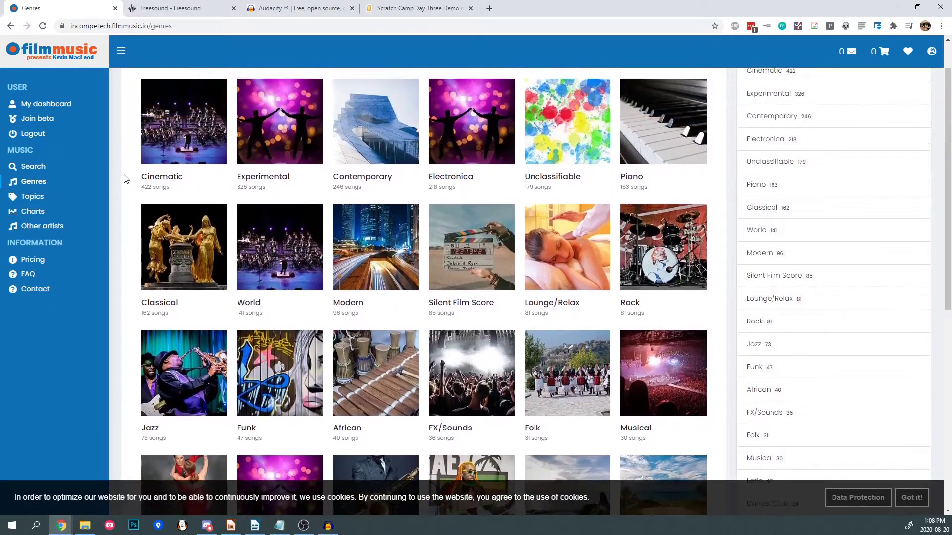
scroll(125, 179, down, 3)
scroll(125, 179, down, 2)
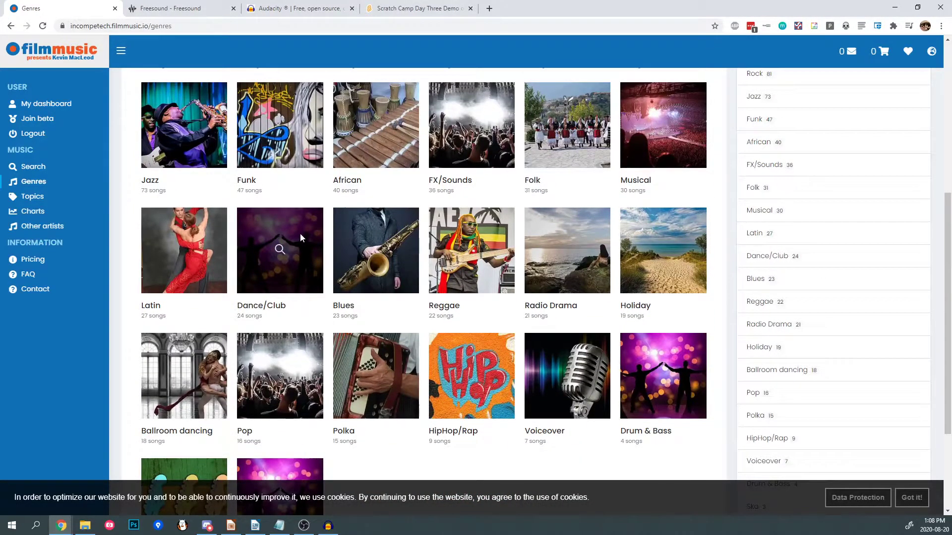
click(278, 251)
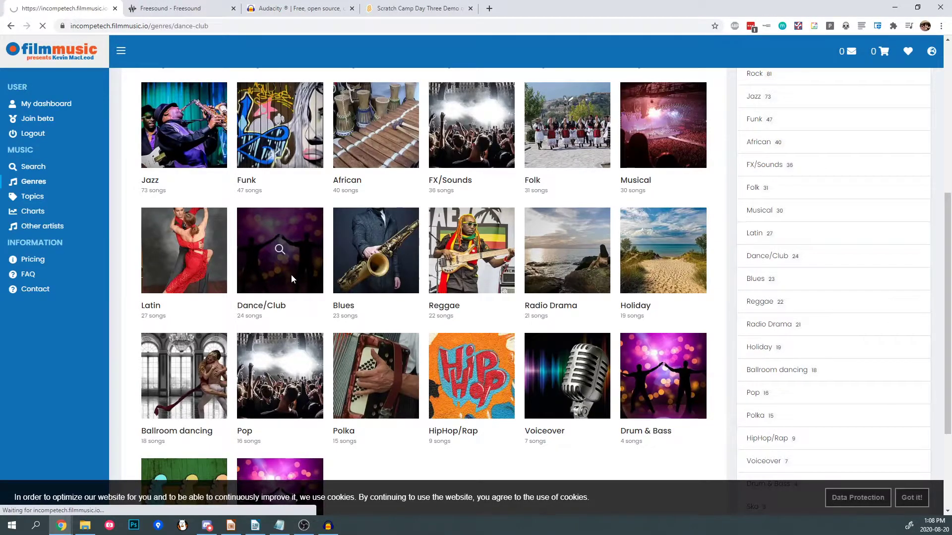
Preview the Dance/Club tracks Werq, Realizer, Edm Detection Mode, Stringed Disco and Electro Cabello, and pause the last one
scroll(300, 277, down, 3)
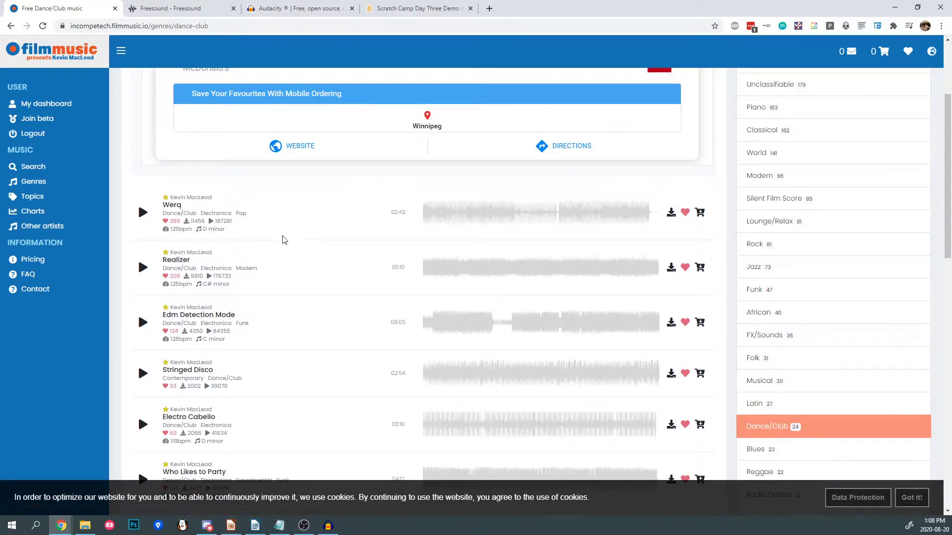
scroll(289, 217, down, 1)
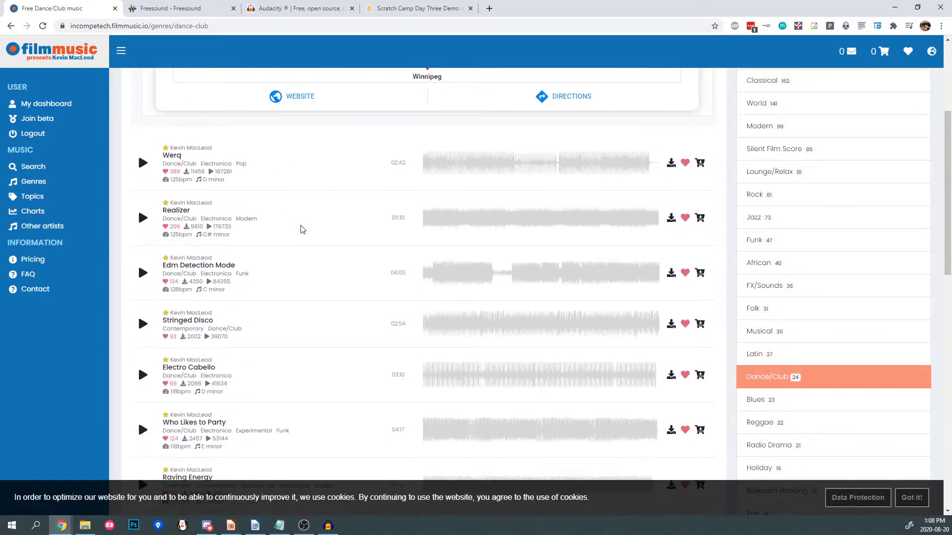
scroll(300, 227, down, 10)
scroll(312, 282, up, 9)
scroll(297, 268, up, 2)
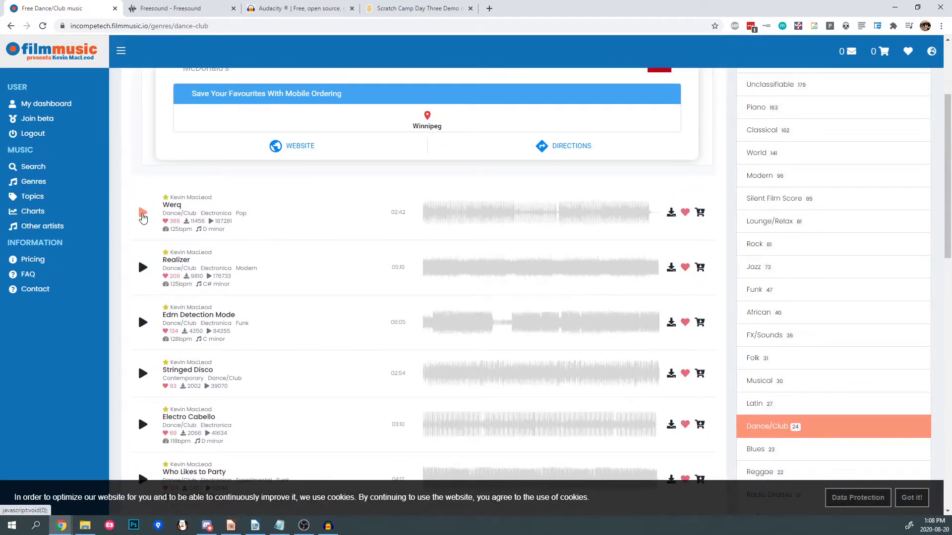
click(143, 216)
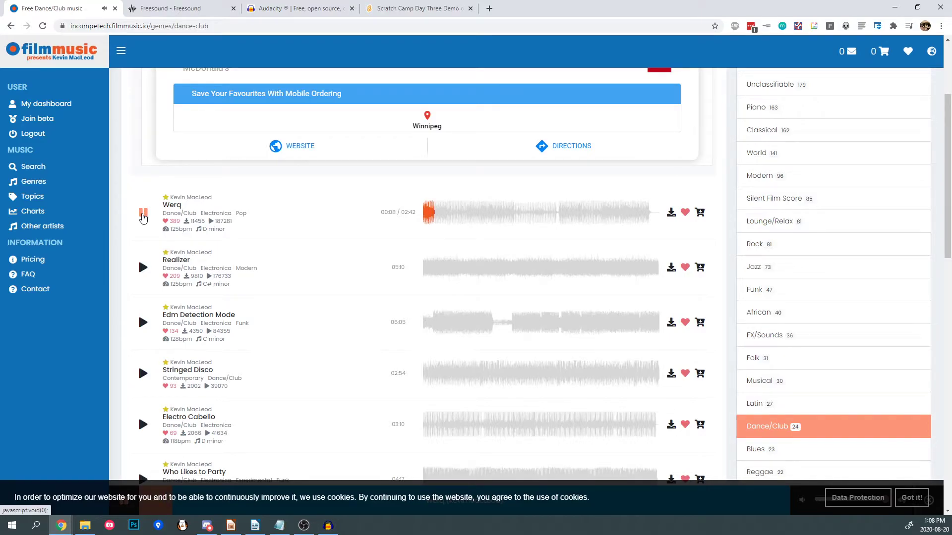
click(144, 267)
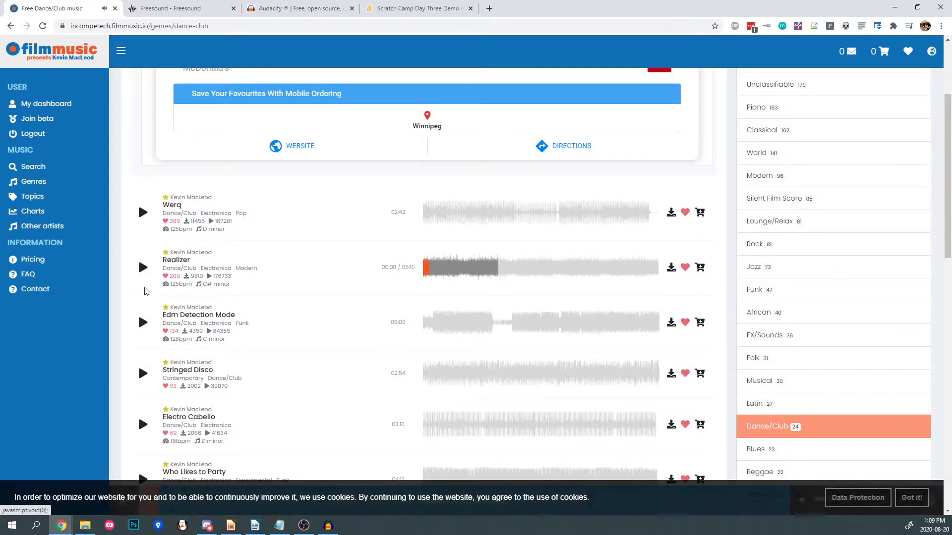
click(143, 322)
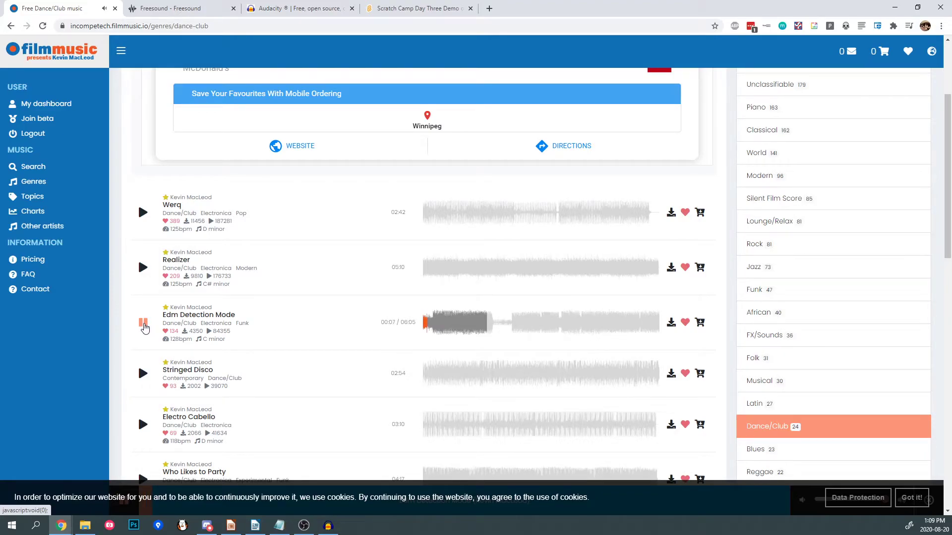
click(144, 376)
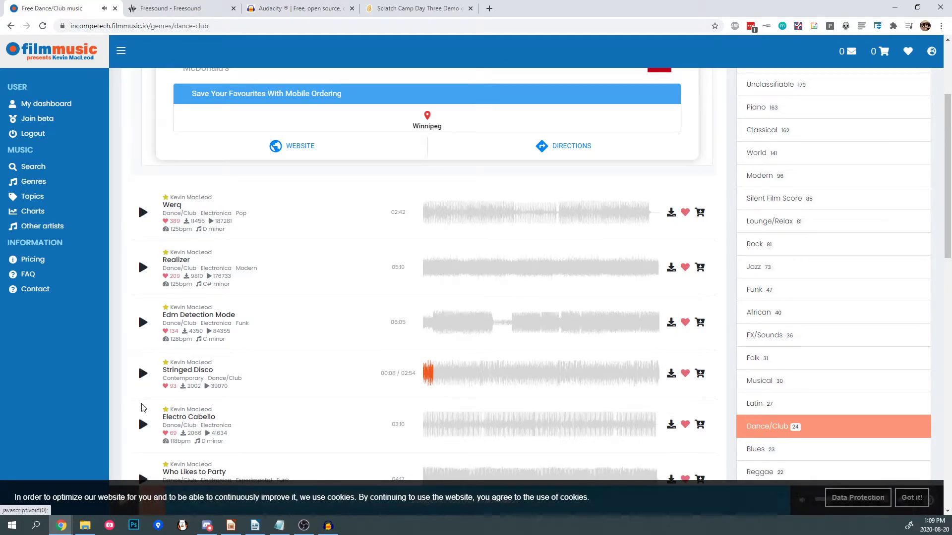
click(143, 425)
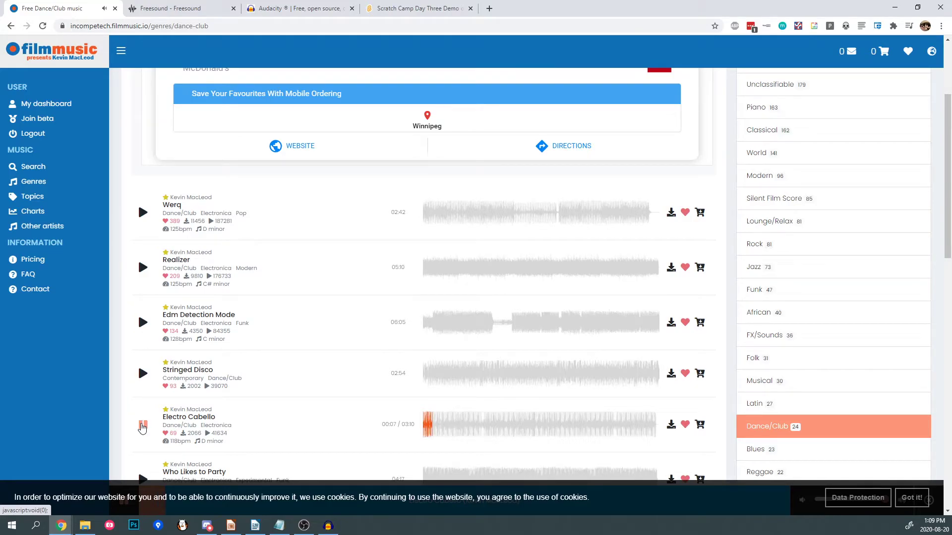
click(142, 427)
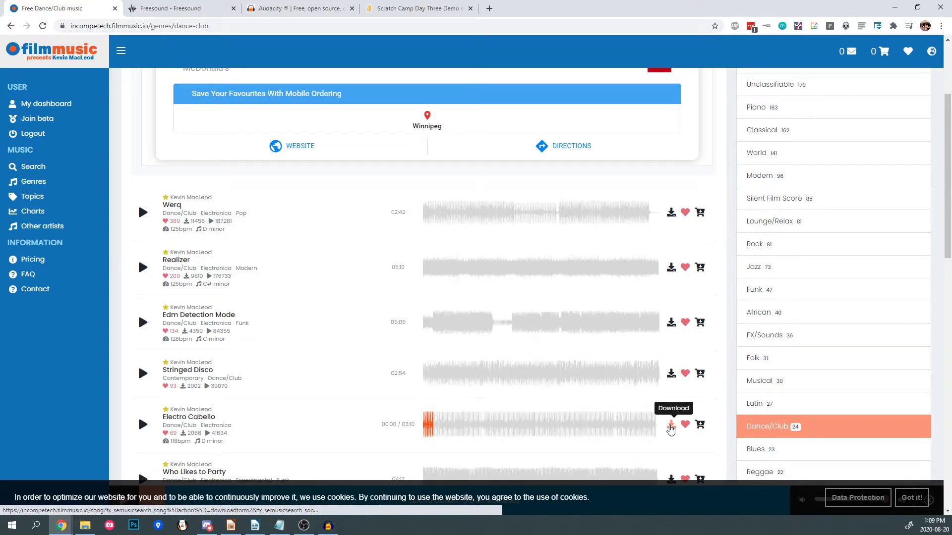
Request the Electro Cabello download with the free license and highlight the required attribution text
click(670, 425)
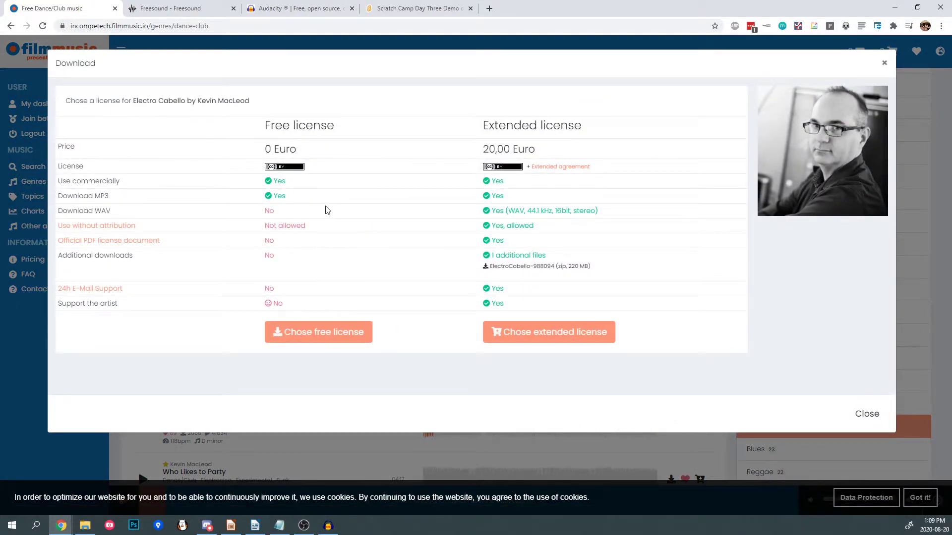
click(298, 336)
drag(286, 250, 72, 231)
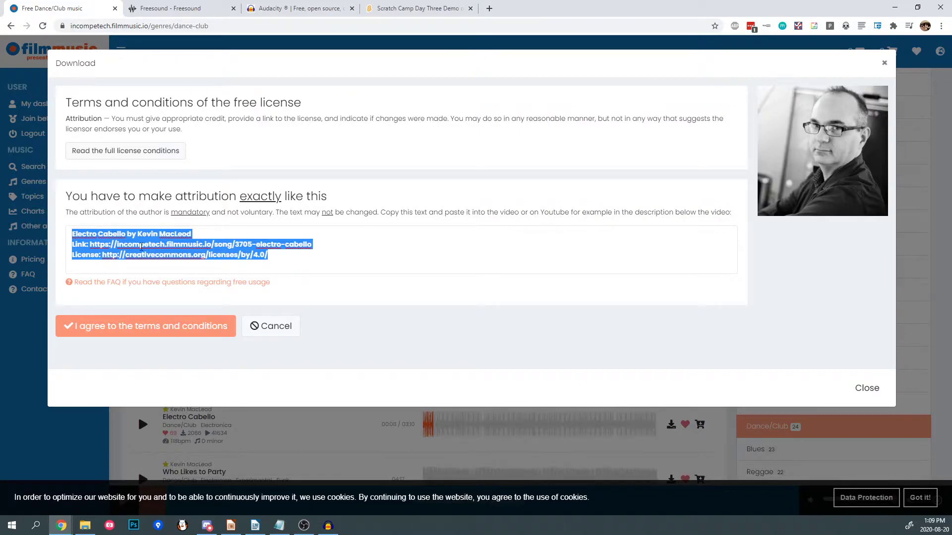
Agree to the free license terms for Electro Cabello, cancel saving the MP3 and close the download window
click(141, 327)
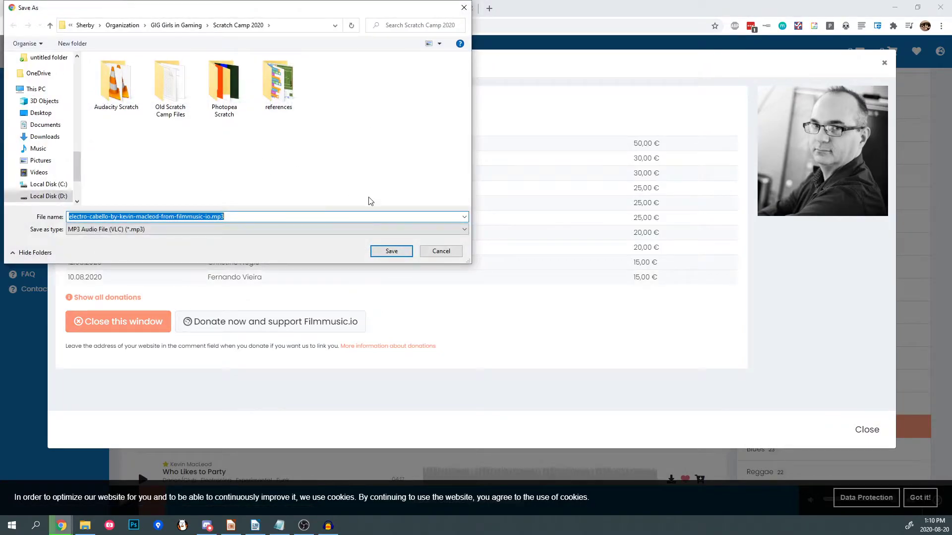
click(439, 252)
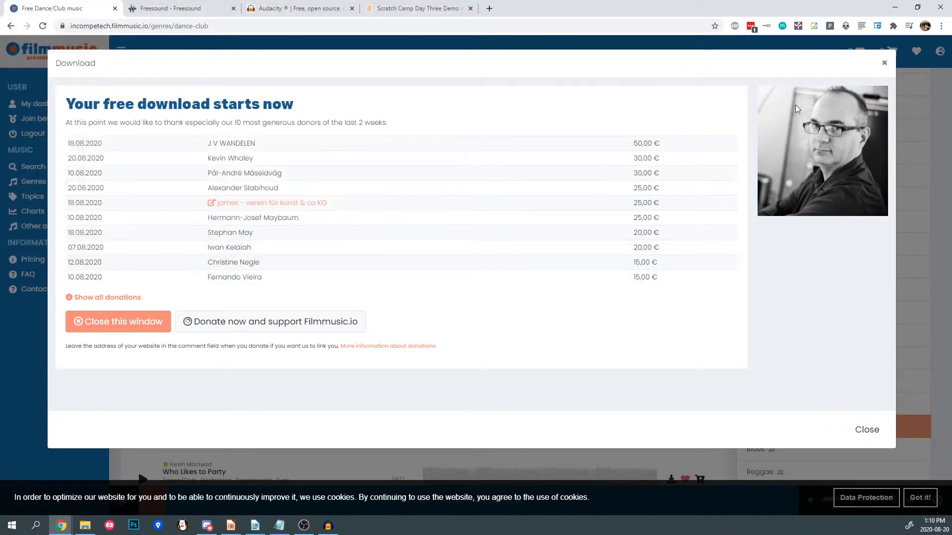
click(885, 64)
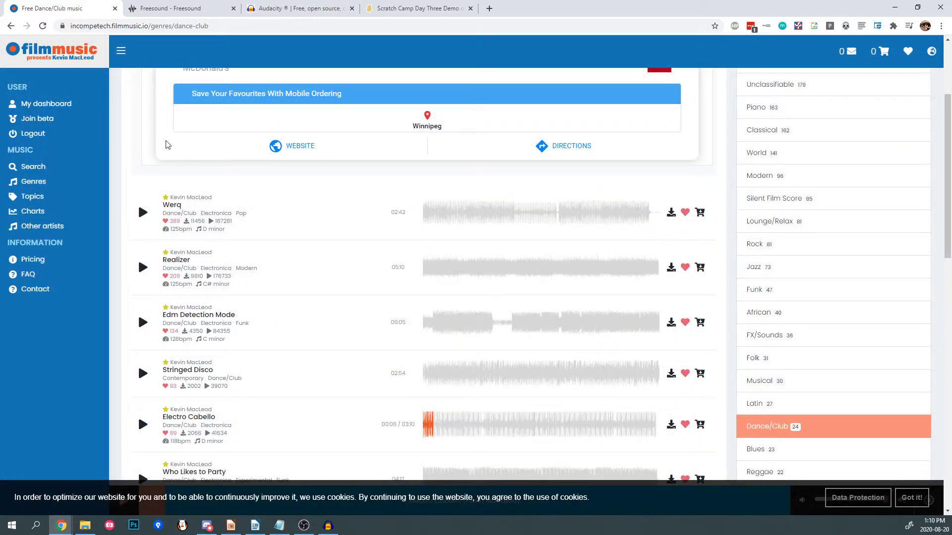
Switch to the Freesound site and search its sounds for "meow"
click(180, 8)
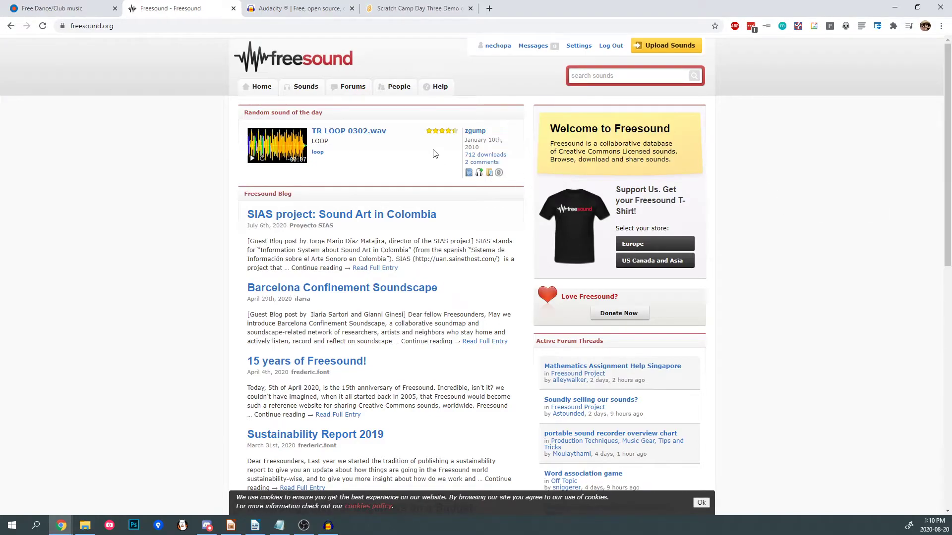
click(605, 75)
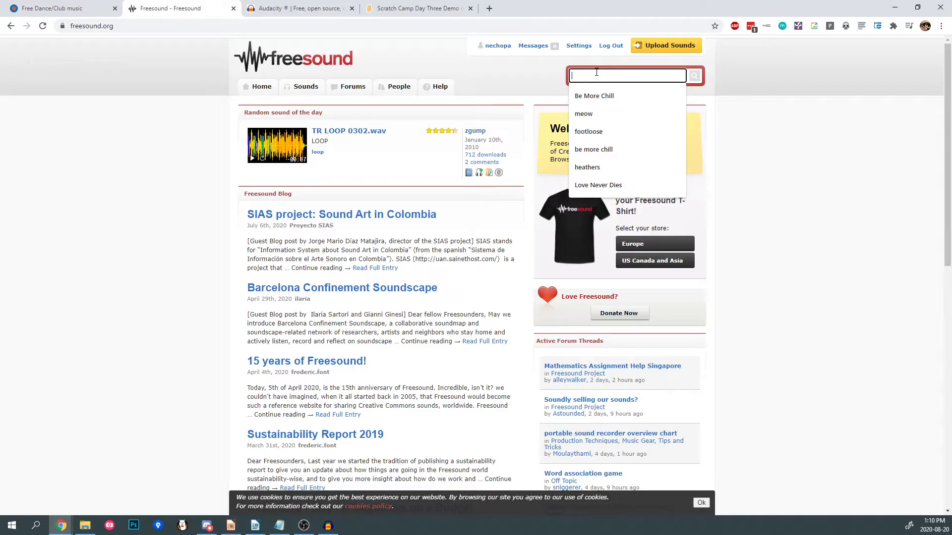
text(soun)
key(BackSpace)
key(BackSpace)
key(BackSpace)
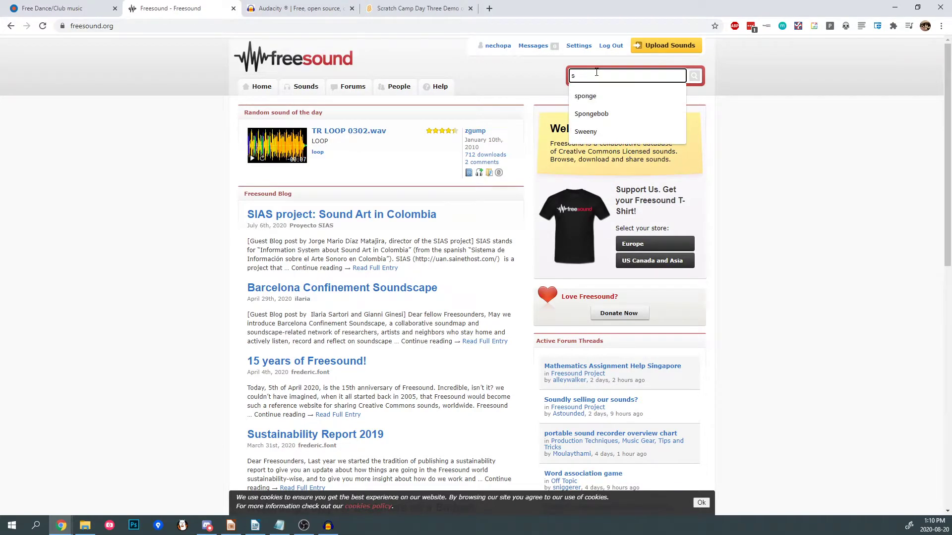
key(BackSpace)
text(meow)
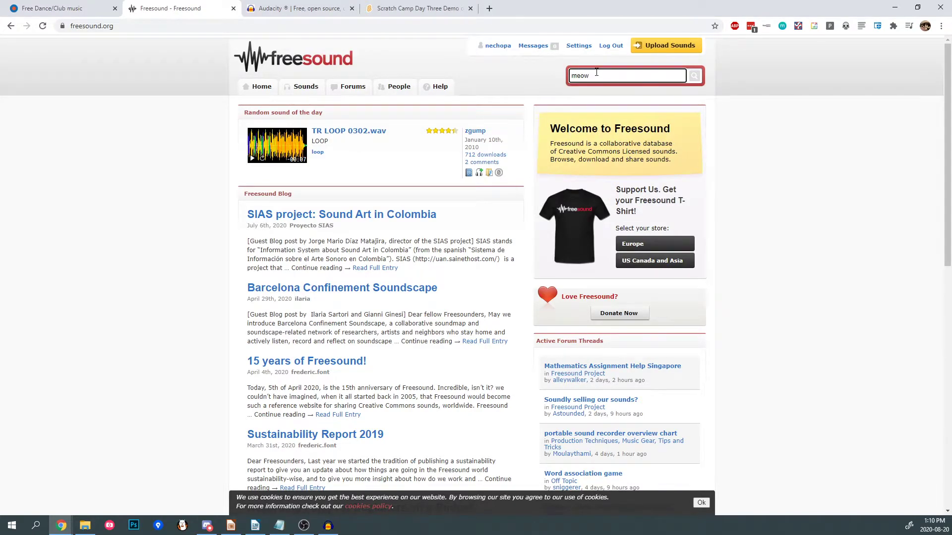
key(Return)
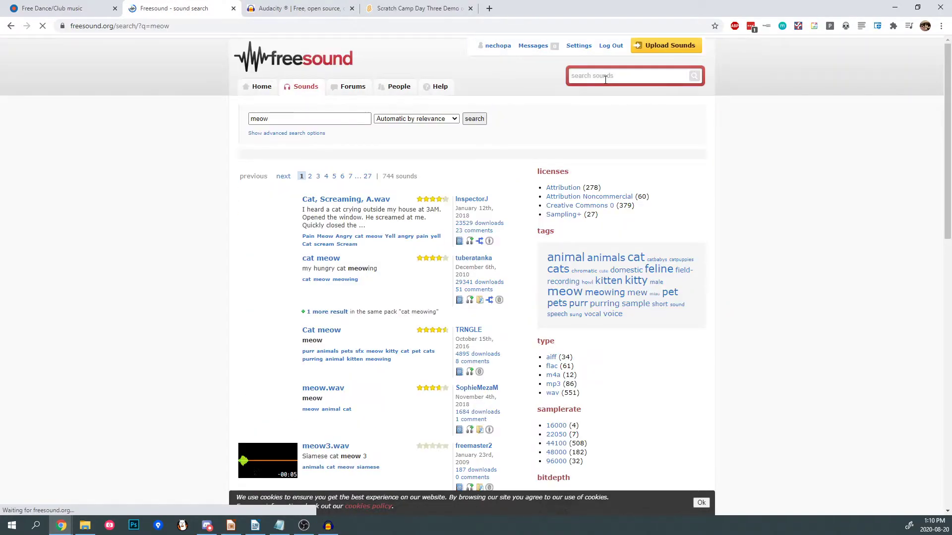
Check the license types of the first two meow results and preview the Cat, Screaming, A.wav sound
scroll(180, 187, down, 2)
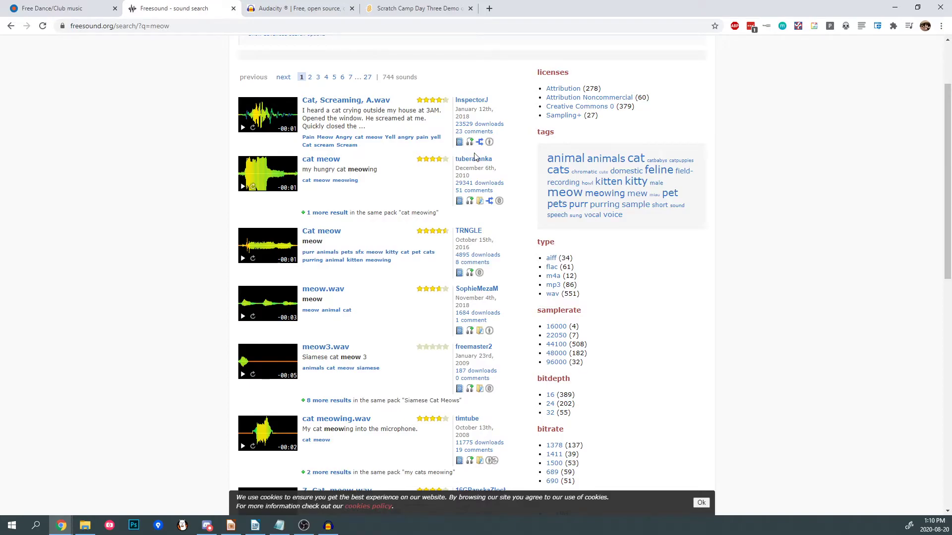
mouse_move(490, 143)
mouse_move(499, 205)
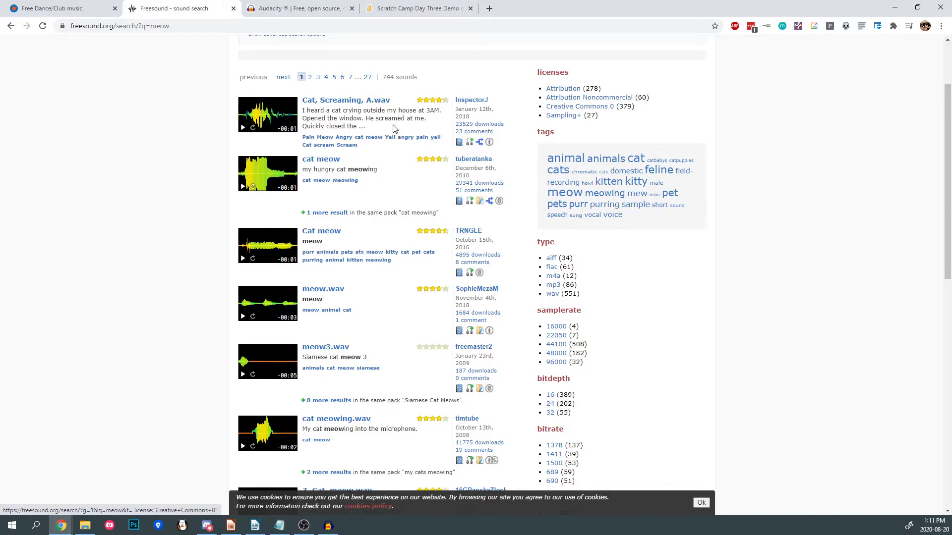
click(243, 130)
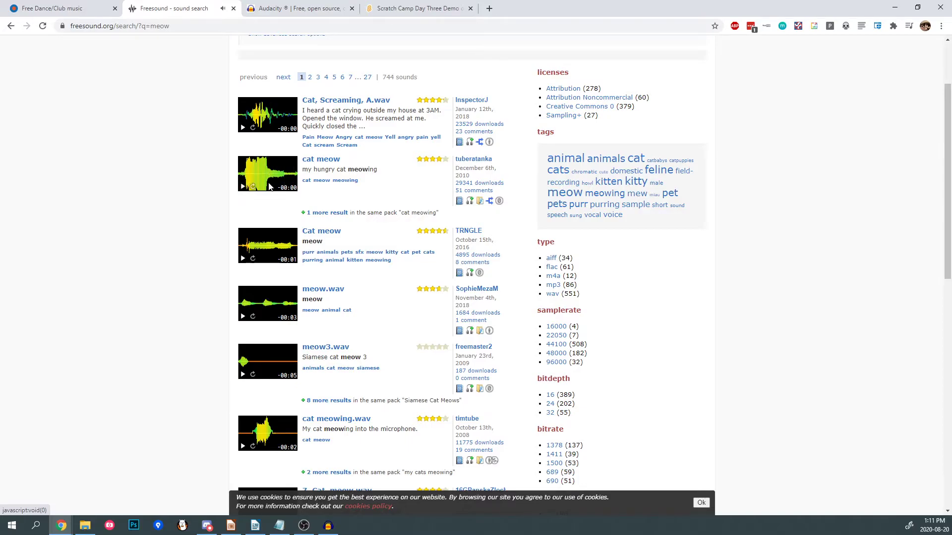
Open the "cat meow" sound's page and review its Creative Commons license and file details
click(324, 159)
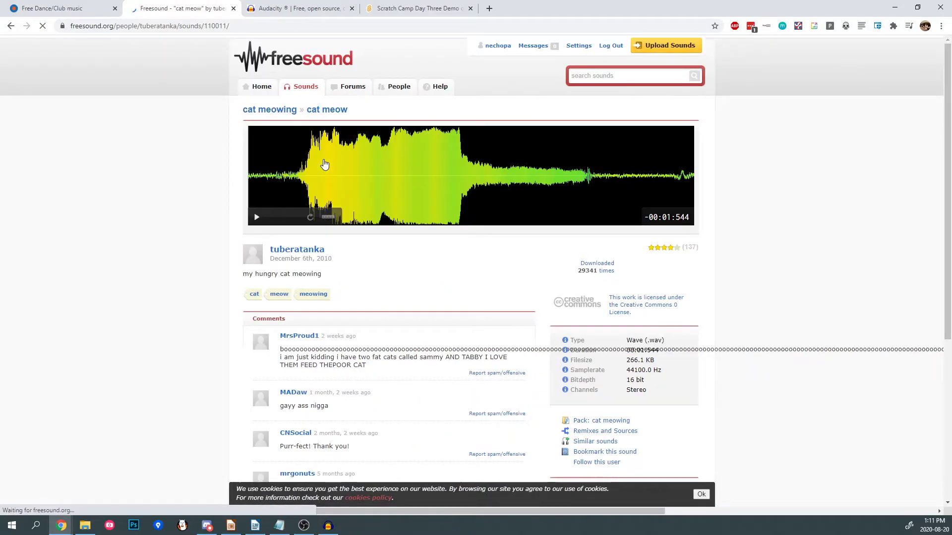
scroll(560, 251, down, 1)
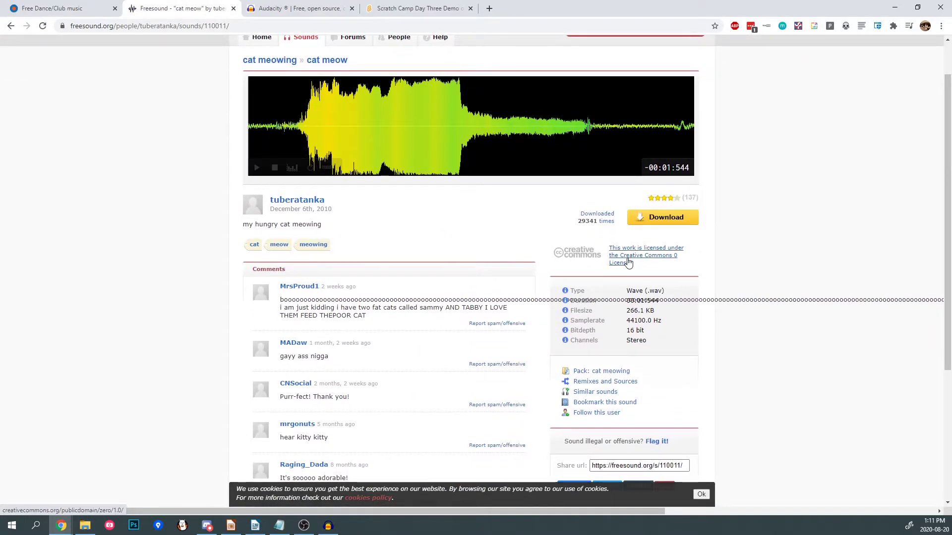
scroll(630, 267, up, 1)
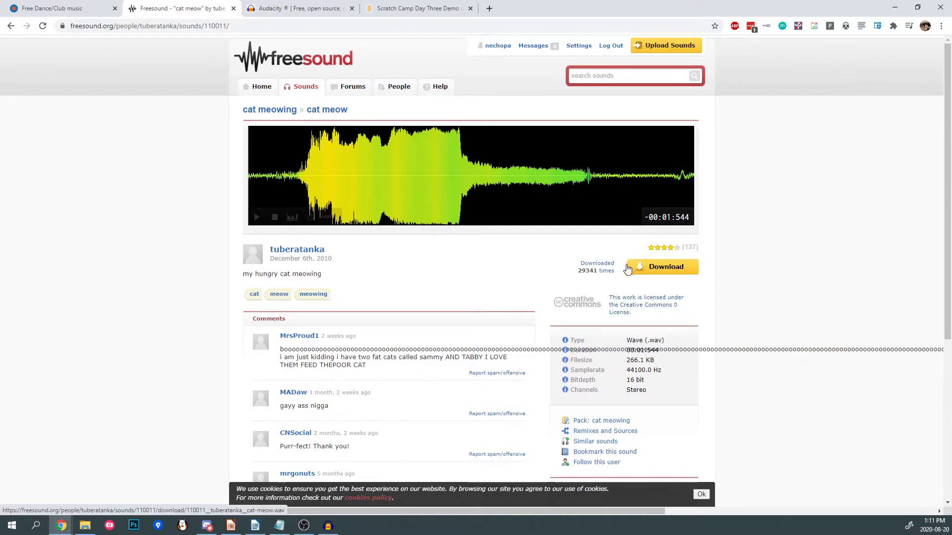
Start downloading the "cat meow" WAV file, then cancel saving it
click(661, 270)
drag(443, 77, 543, 200)
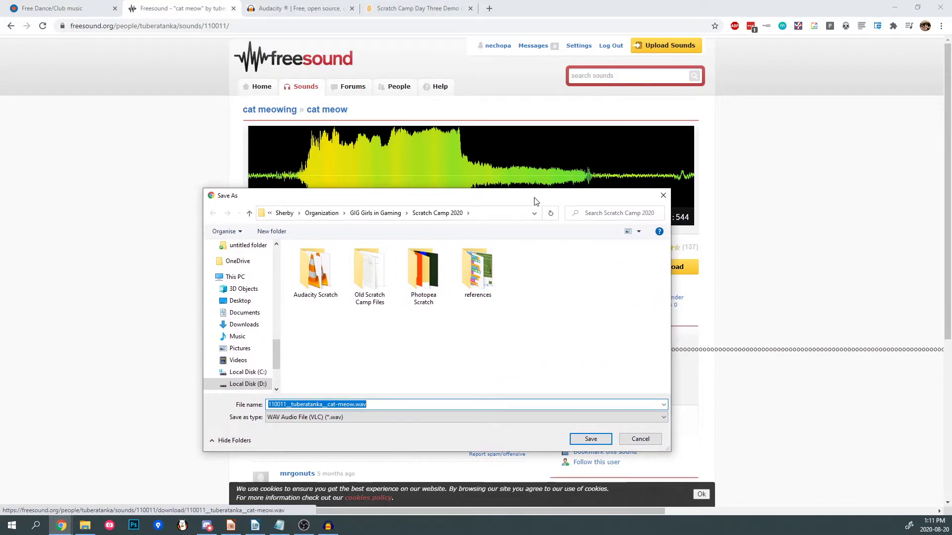
click(640, 439)
Switch to the Audacity website and open the Windows download page at its recommended installer links
click(298, 8)
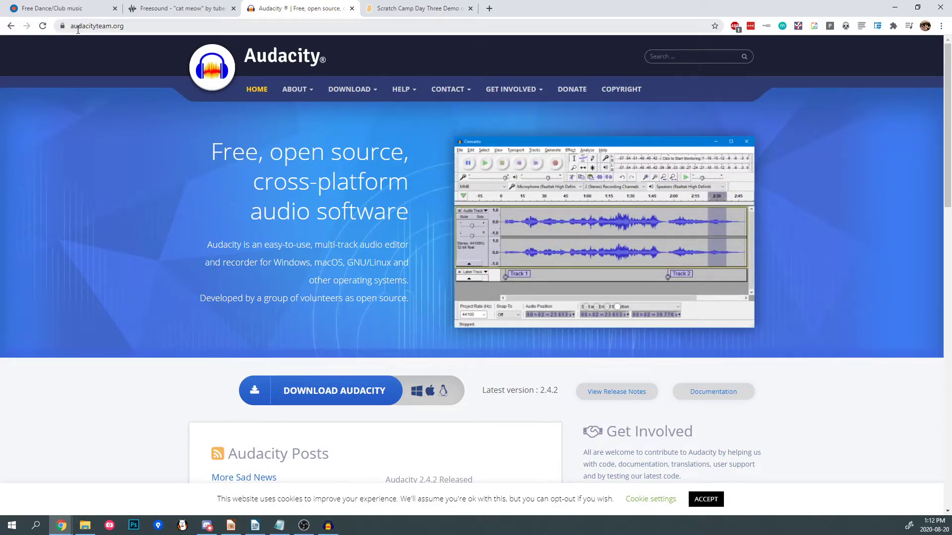
mouse_move(361, 92)
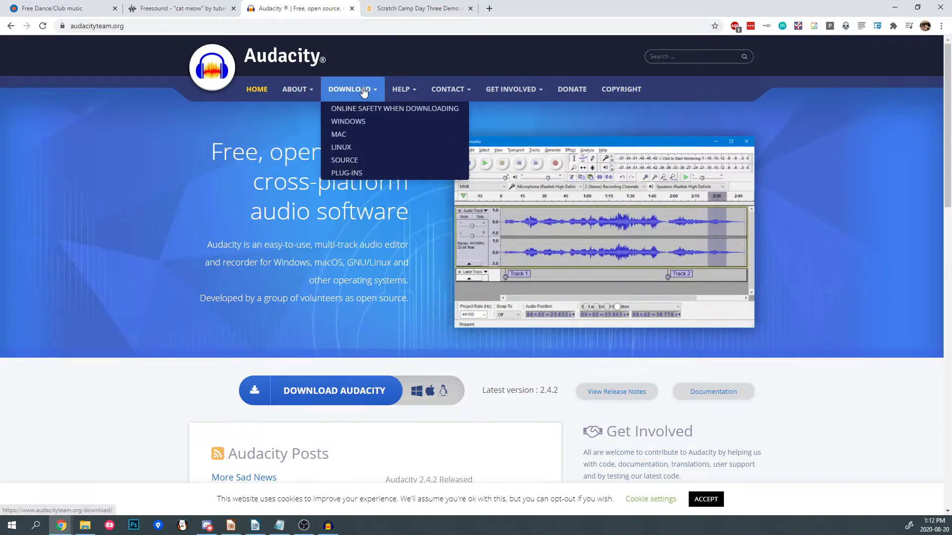
click(359, 122)
scroll(402, 223, down, 4)
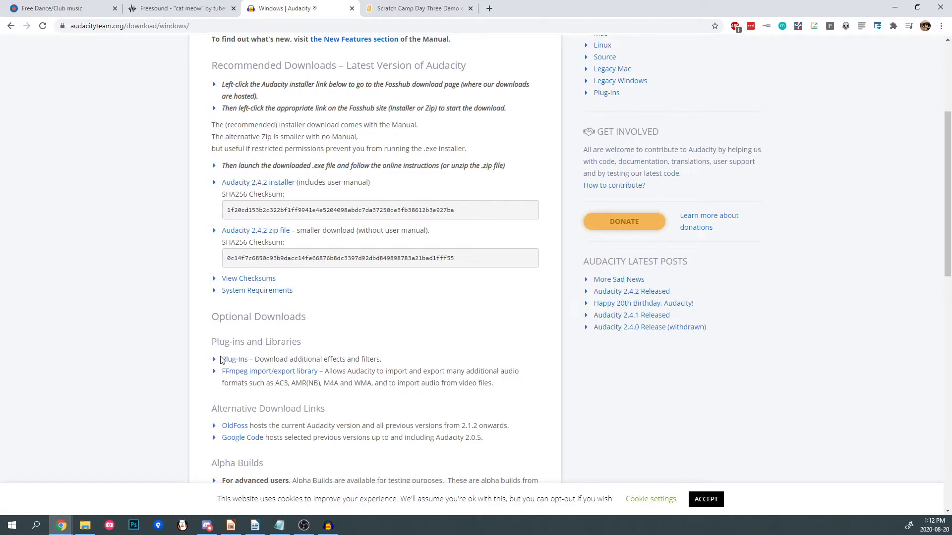
Switch to Audacity and choose the AT2020USB microphone for recording and the PotatoBose headphones for playback
click(328, 526)
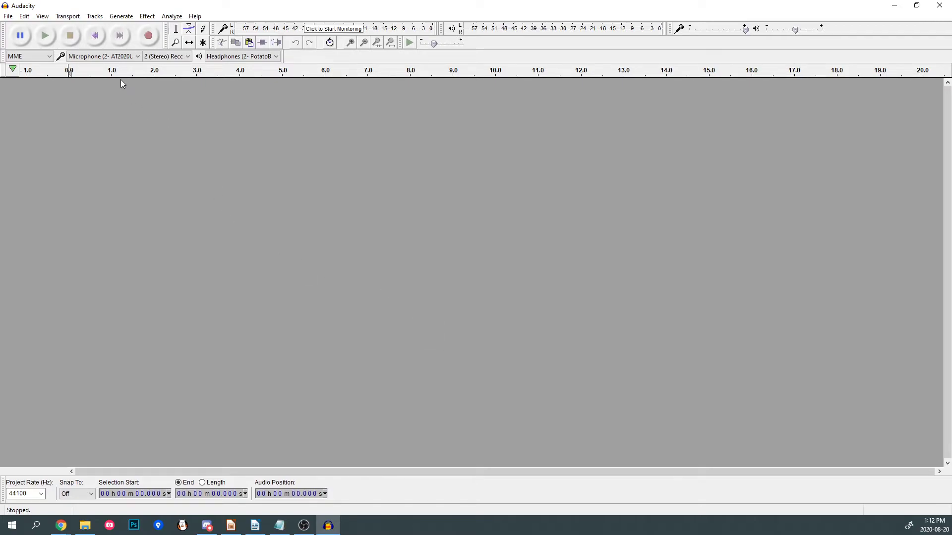
click(102, 56)
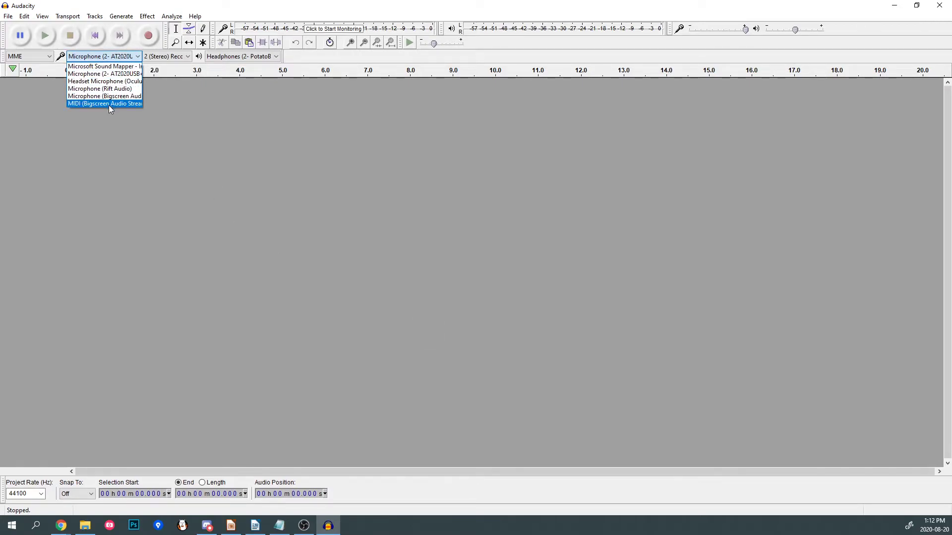
click(106, 74)
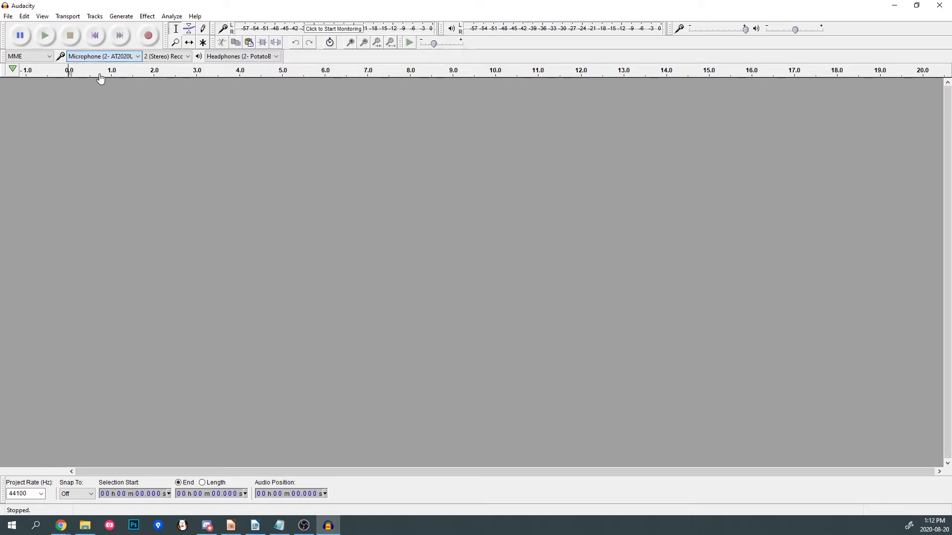
click(234, 58)
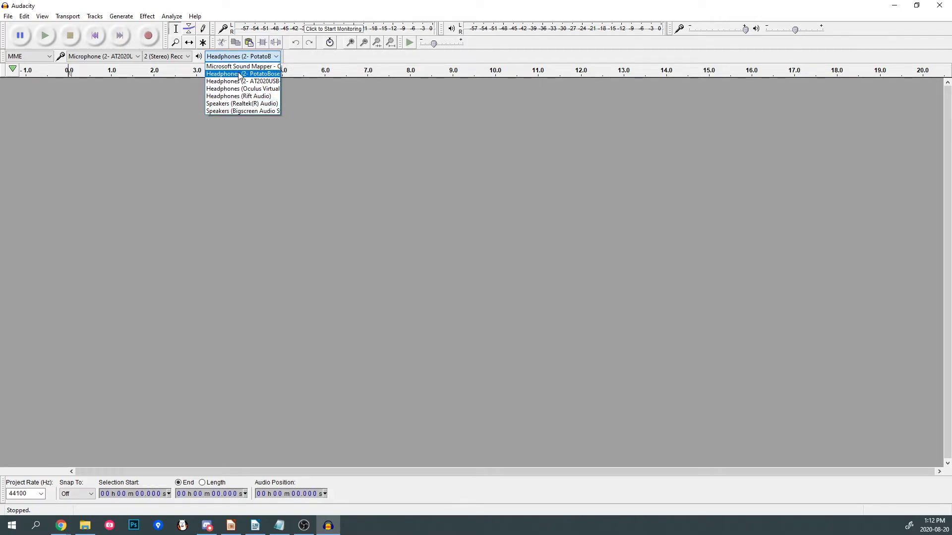
click(238, 74)
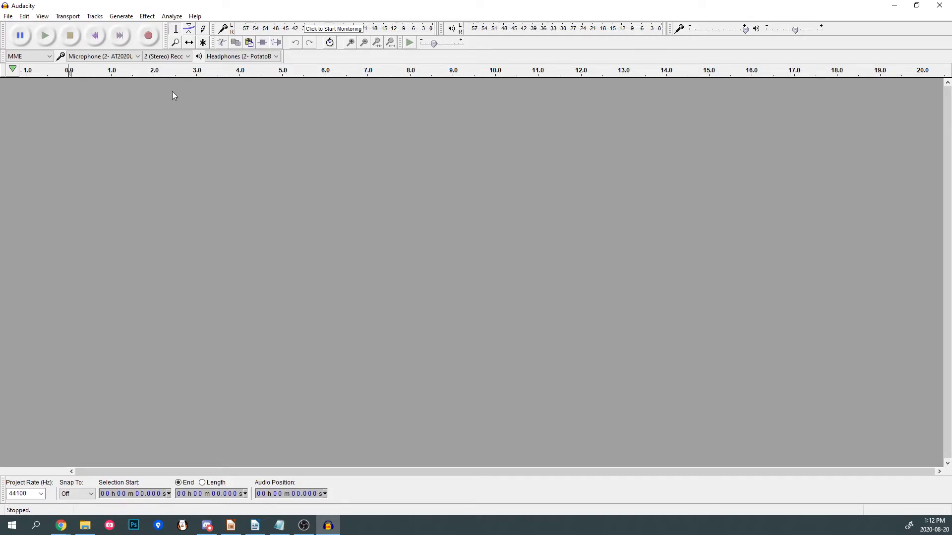
Record a voice clip about 4 seconds long from the microphone and play it back
click(149, 37)
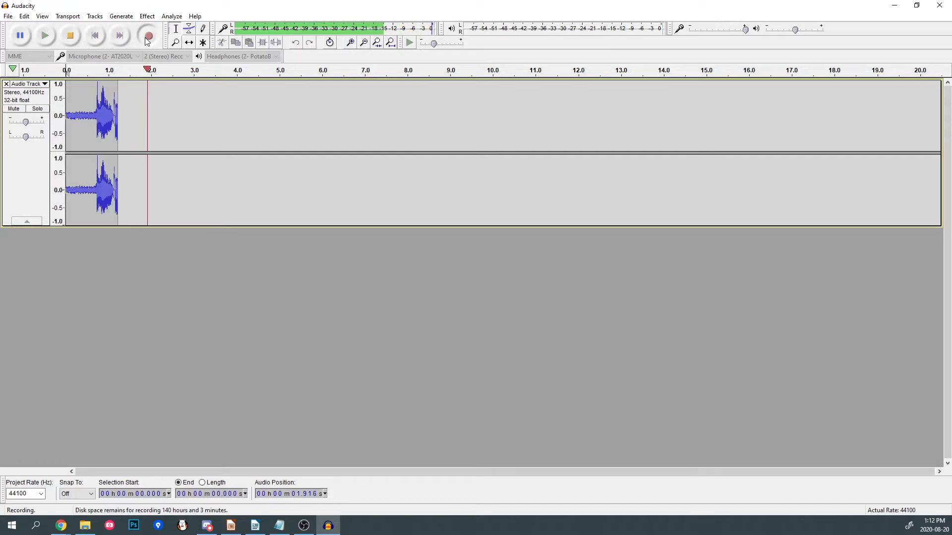
click(73, 36)
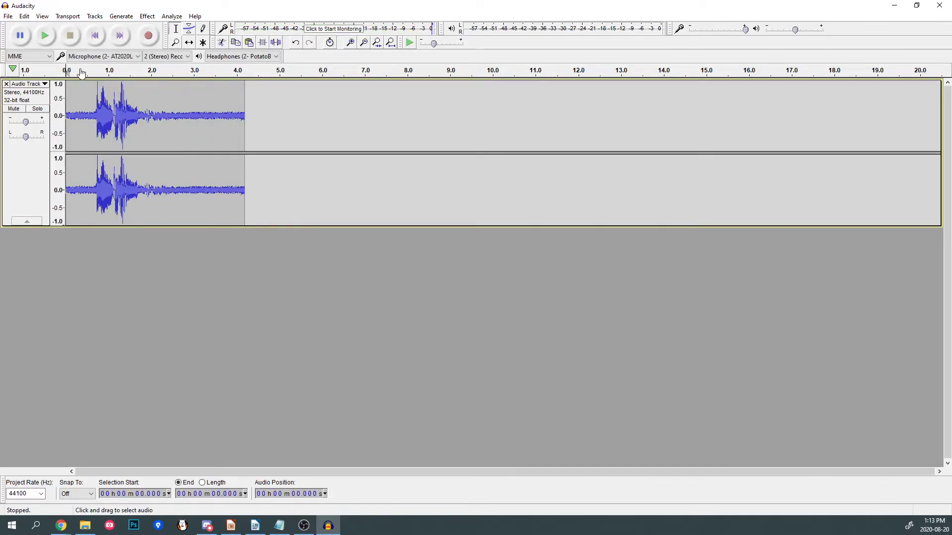
click(46, 36)
mouse_move(745, 30)
mouse_down()
mouse_move(710, 31)
mouse_move(748, 30)
mouse_up()
Open editingsounddemo.wav from the AudacitySound folder and maximize its project window
click(8, 16)
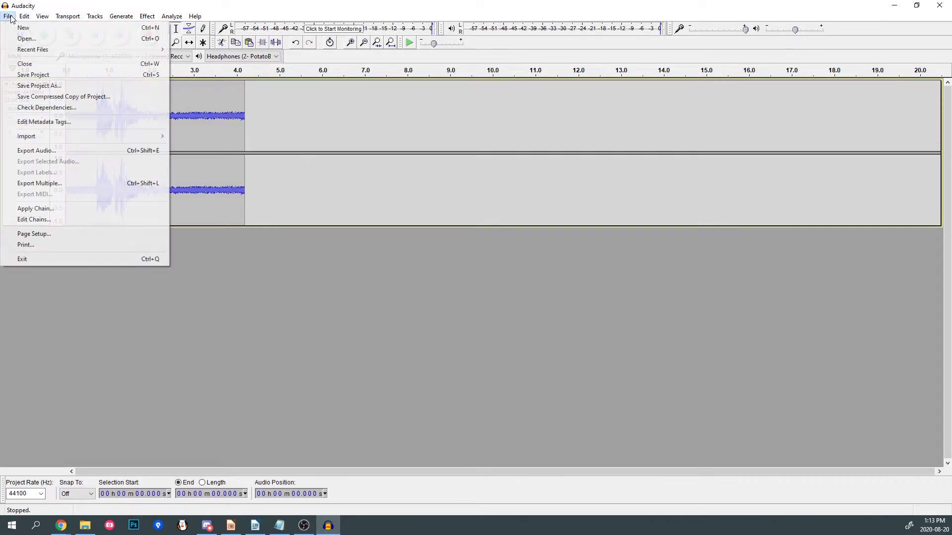
click(20, 39)
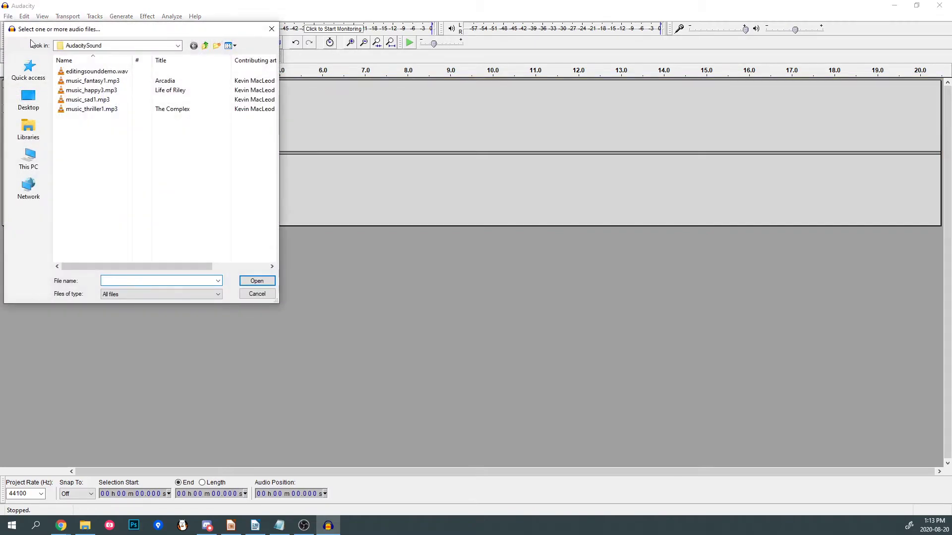
double_click(97, 75)
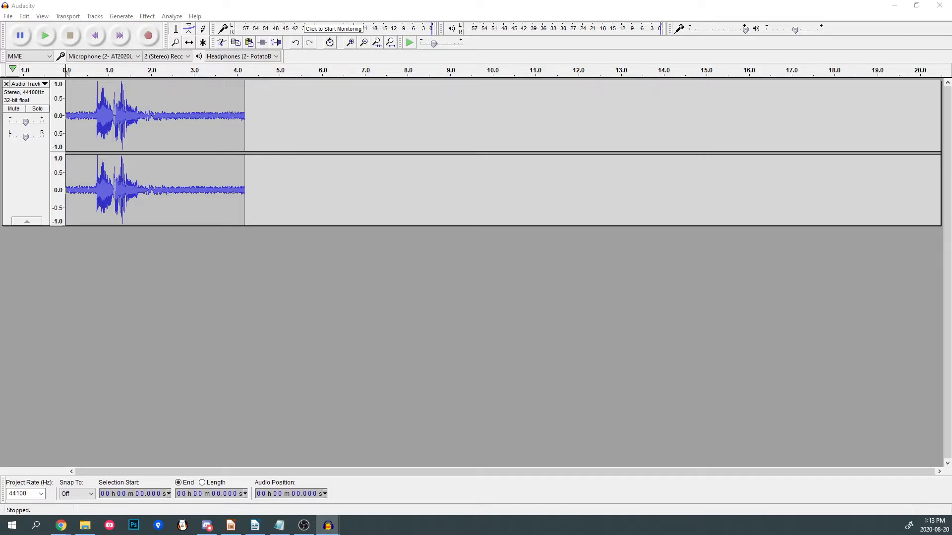
drag(951, 30, 405, 21)
double_click(366, 18)
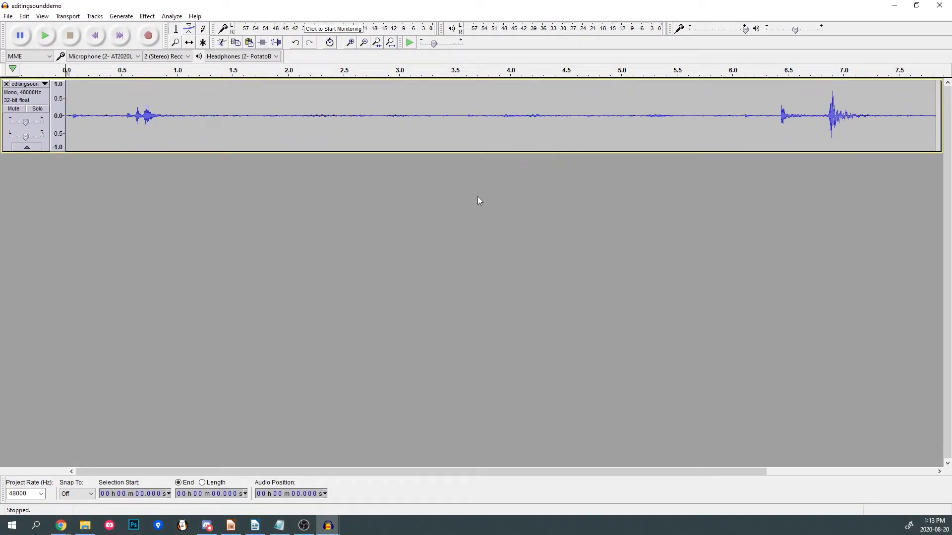
Play only the first burst of sound, from about 0.5 to 0.9 s, and clear the selection
drag(123, 119, 166, 122)
click(40, 37)
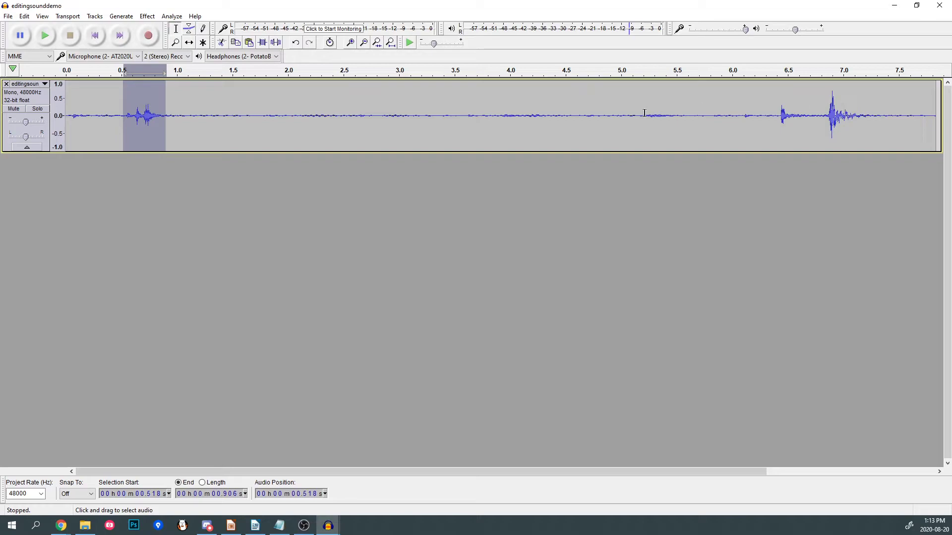
click(182, 121)
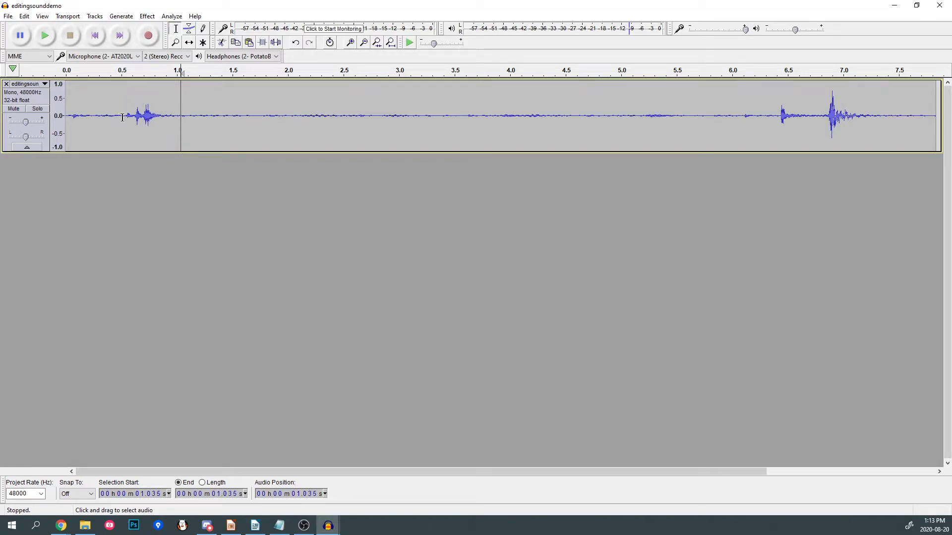
Delete the first 0.513 s before the first sound burst, then delete everything beyond about 0.437 s in the remaining clip
drag(122, 118, 60, 120)
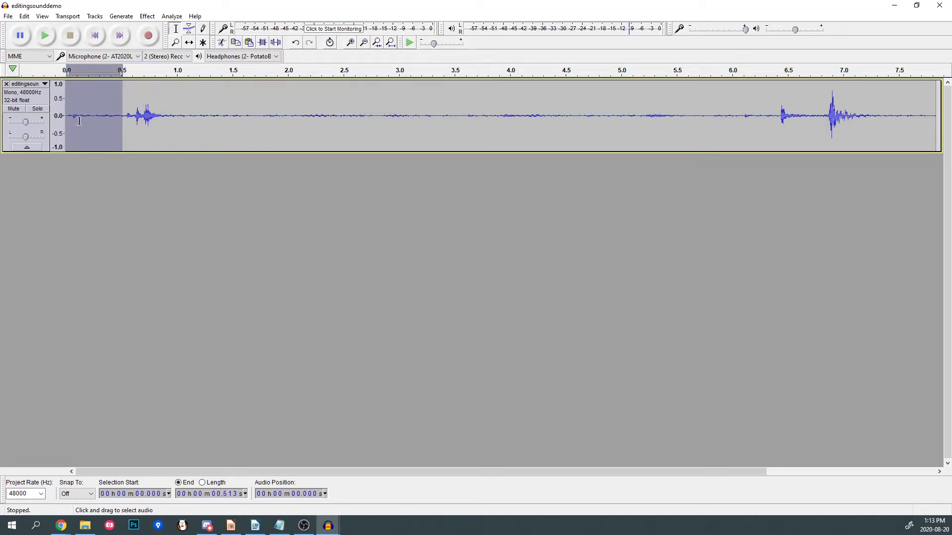
key(Delete)
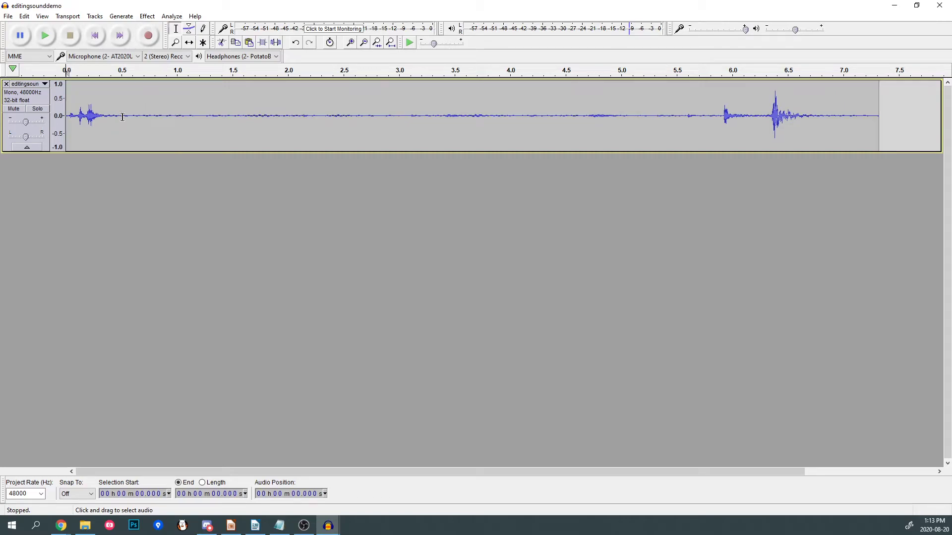
drag(152, 118, 907, 113)
key(Delete)
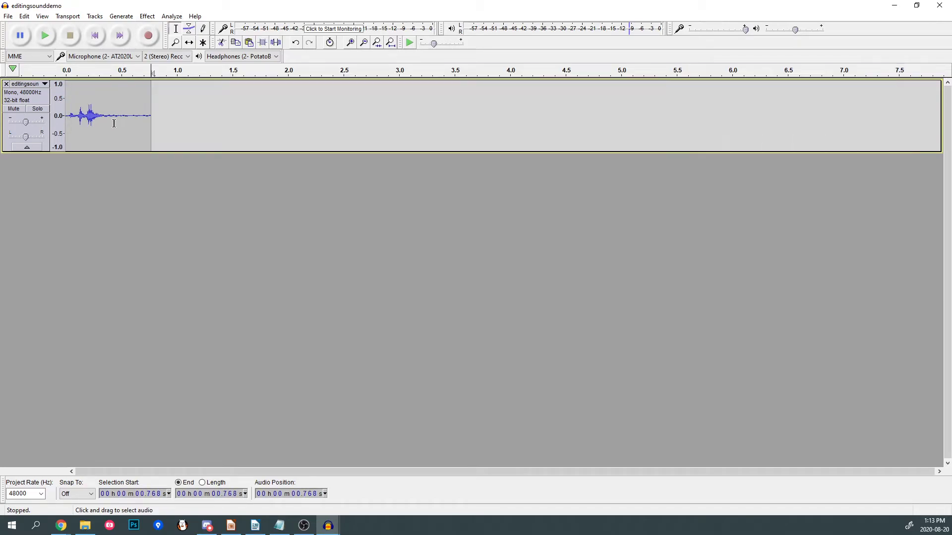
drag(114, 119, 188, 117)
key(Delete)
Play back the trimmed clip from its beginning to check the edit
click(49, 34)
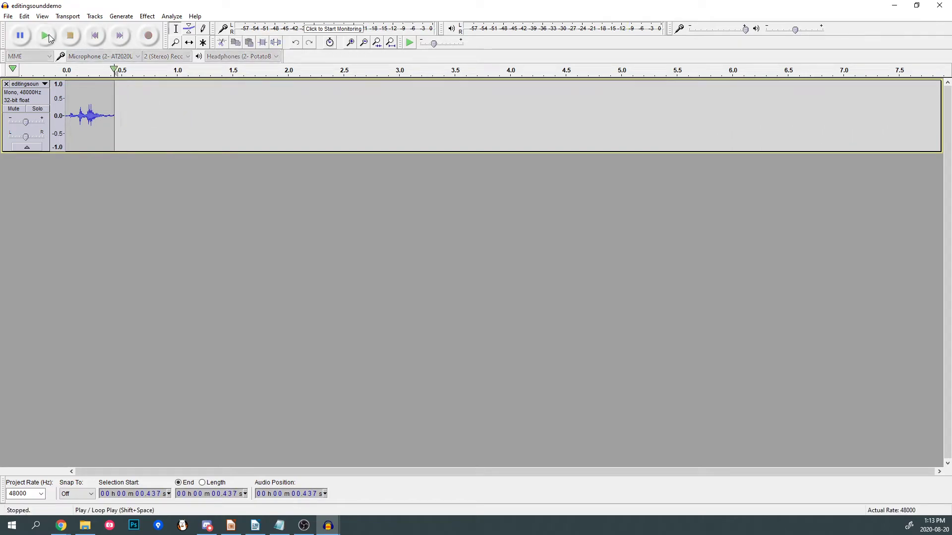
click(48, 38)
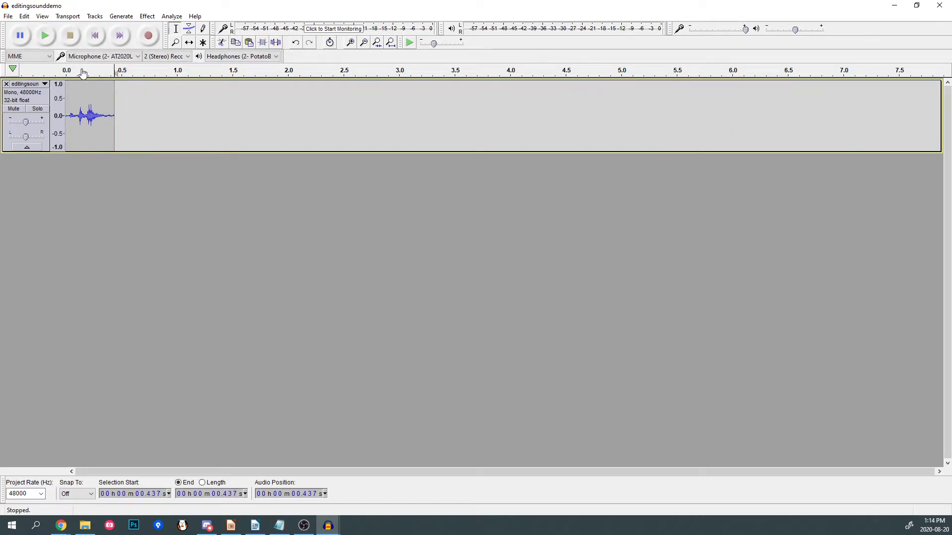
click(71, 92)
drag(147, 94, 65, 94)
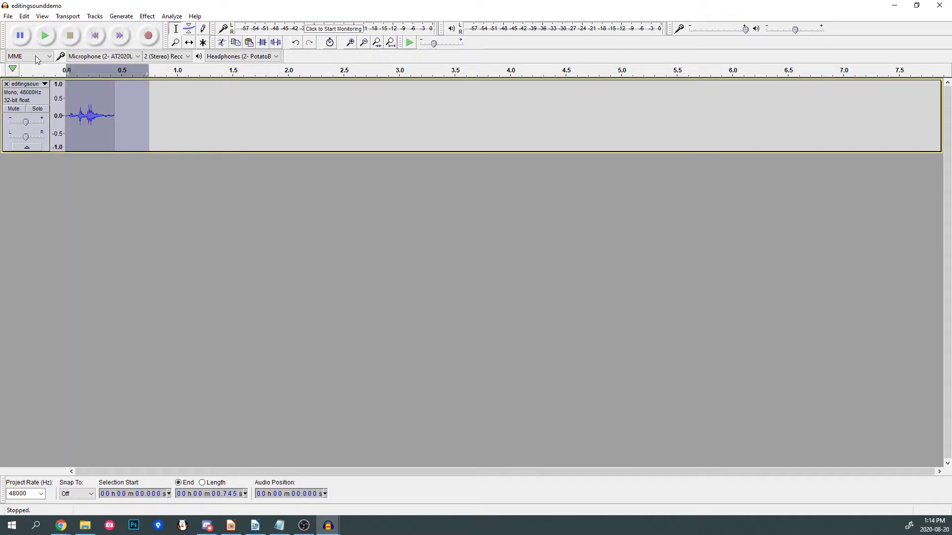
click(48, 37)
click(239, 122)
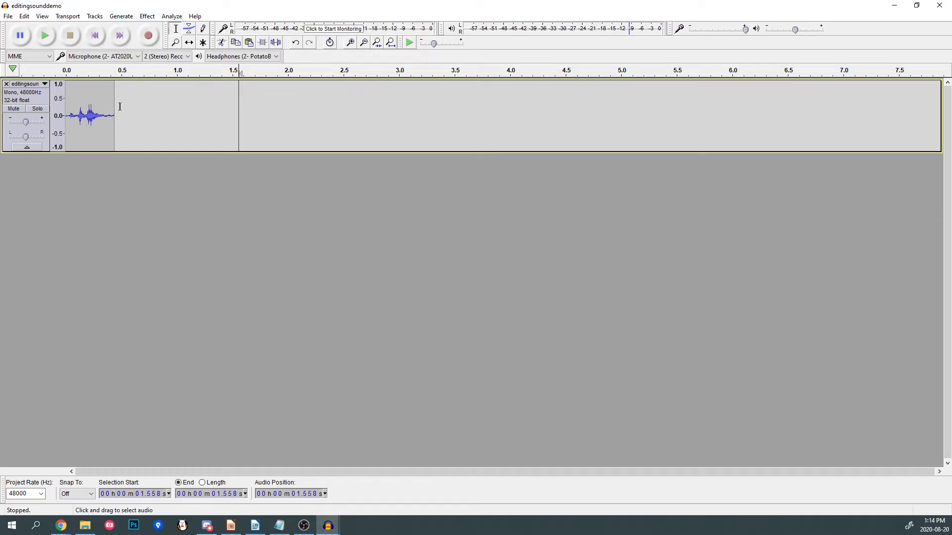
Try amplifying the whole trimmed clip by 39.4 dB with clipping allowed, listen to it, and undo the amplification
drag(130, 104, 41, 104)
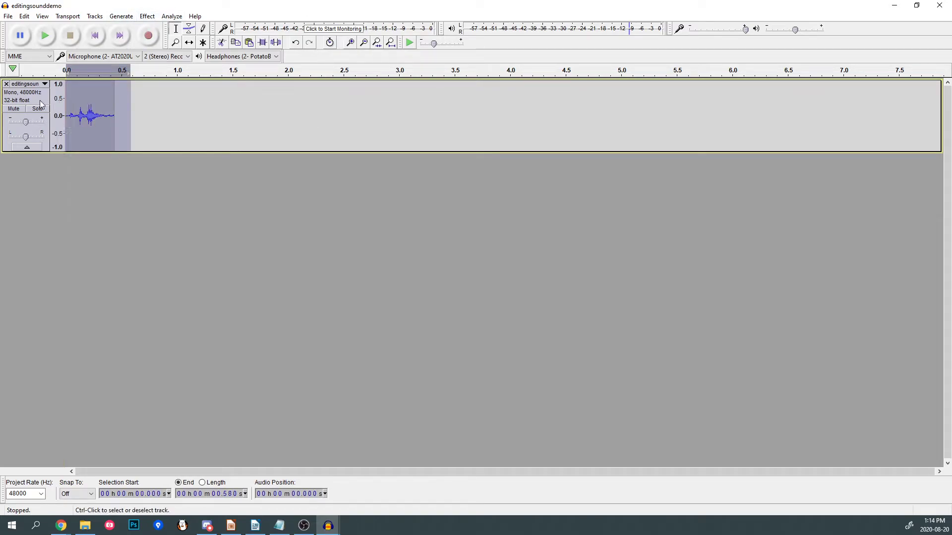
click(148, 16)
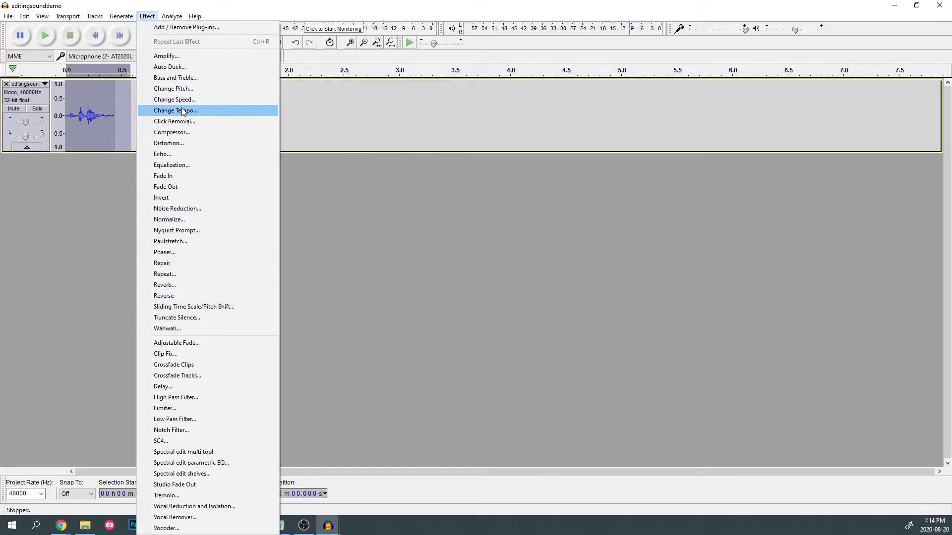
click(177, 56)
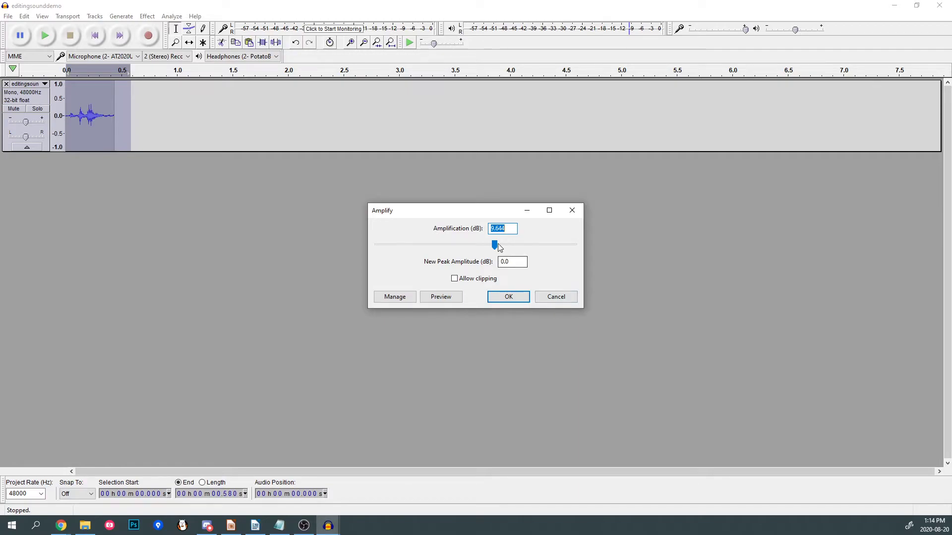
drag(498, 243, 499, 244)
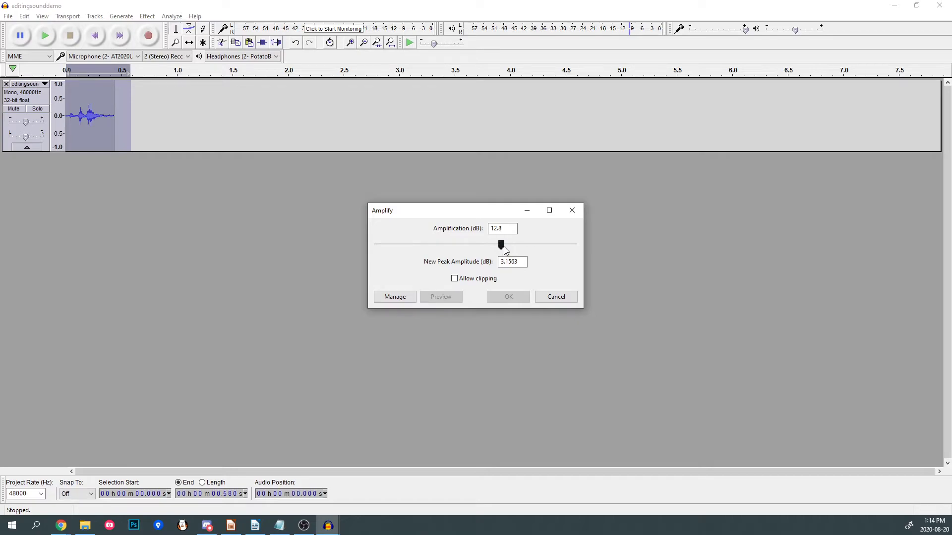
click(456, 280)
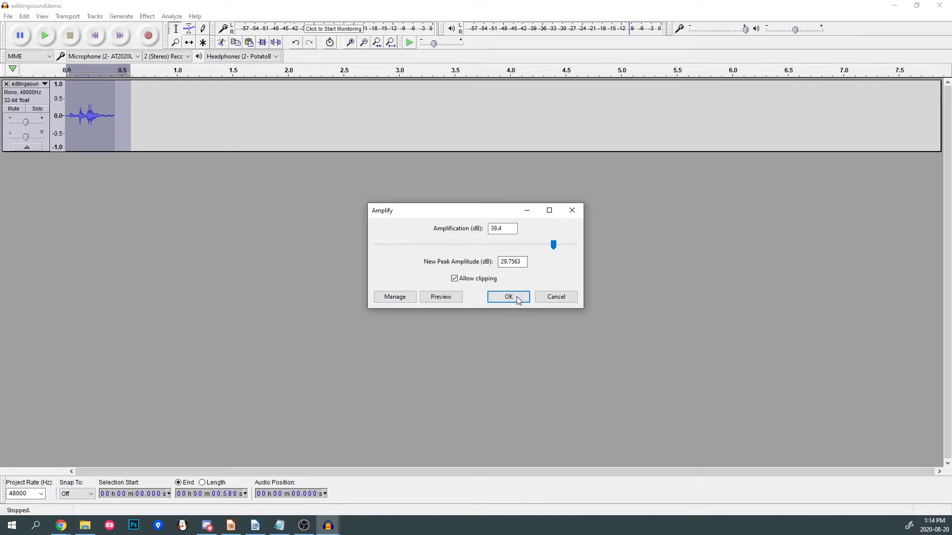
click(516, 296)
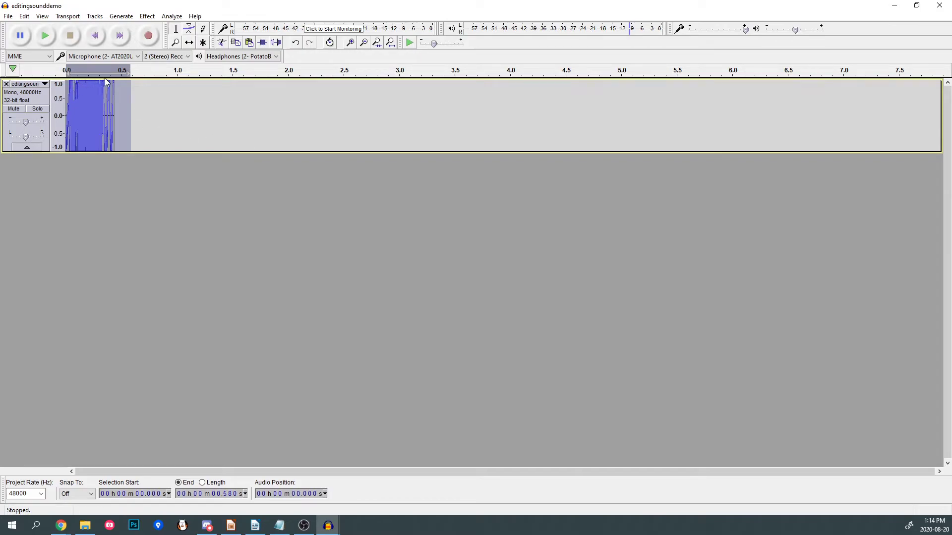
click(45, 35)
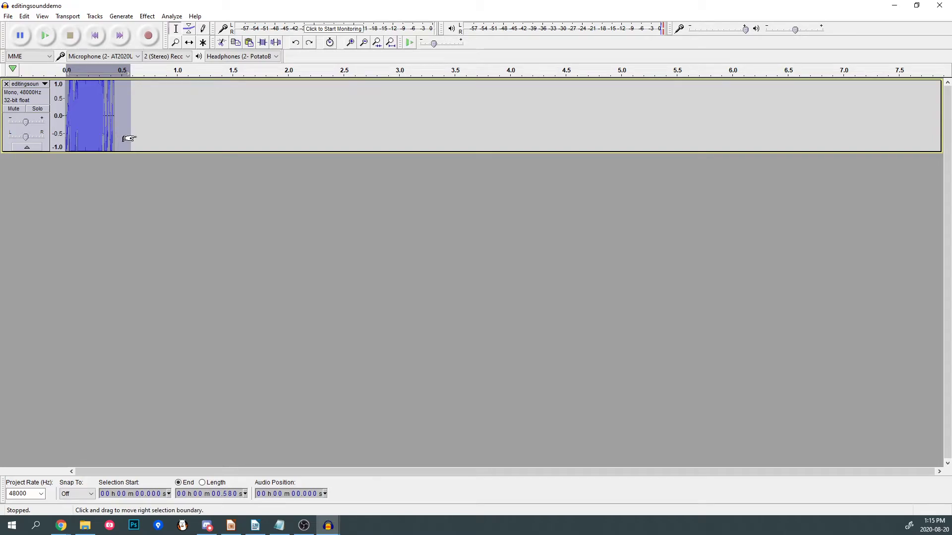
key(ctrl+z)
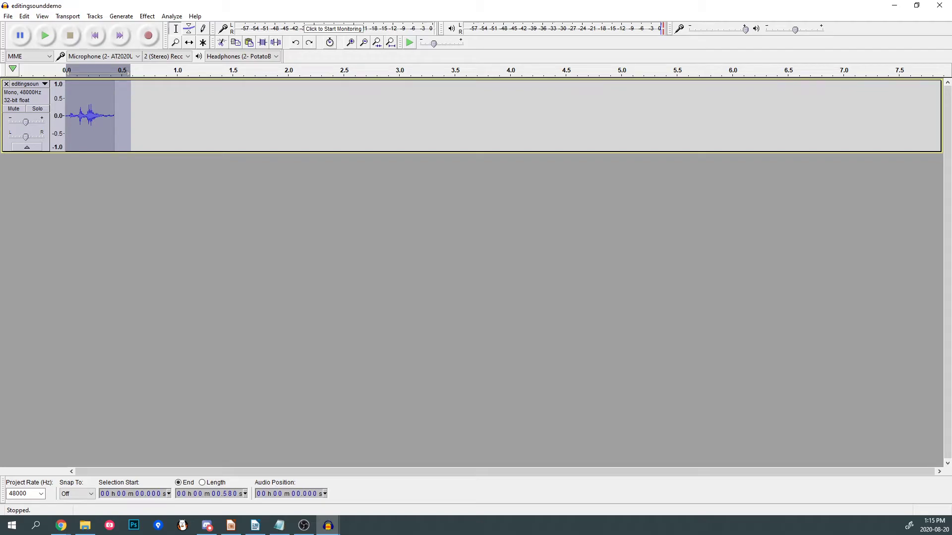
Try raising the clip's pitch by 196.928 percent with Change Pitch, listen to it, and undo the change
click(153, 17)
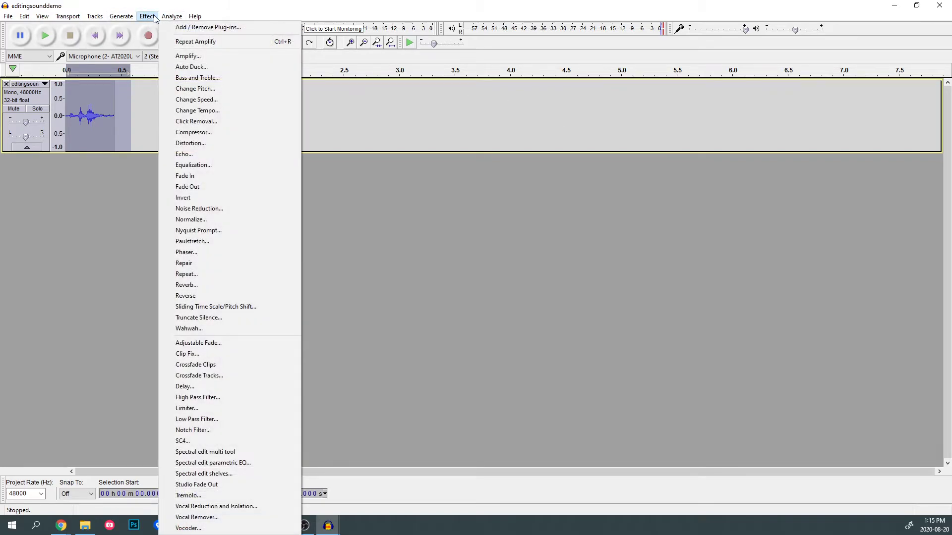
click(174, 89)
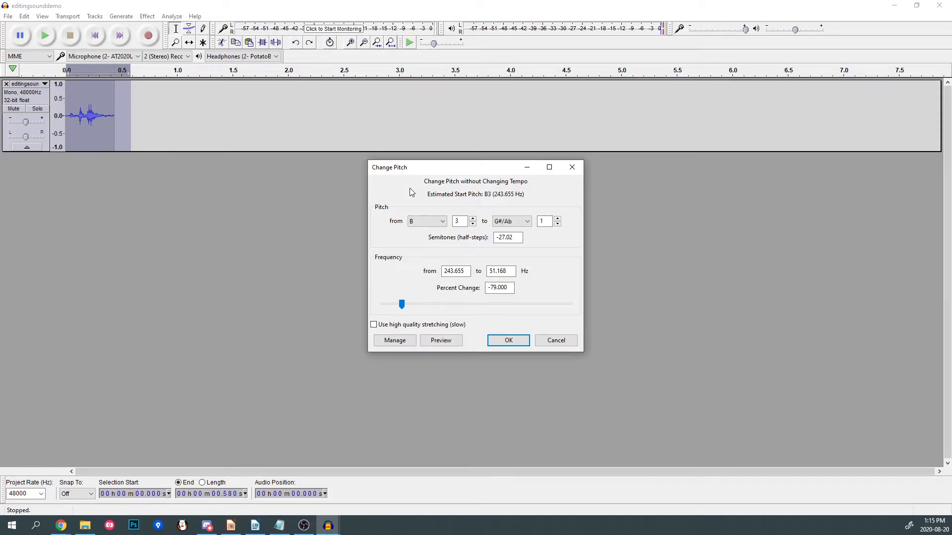
drag(413, 310, 530, 303)
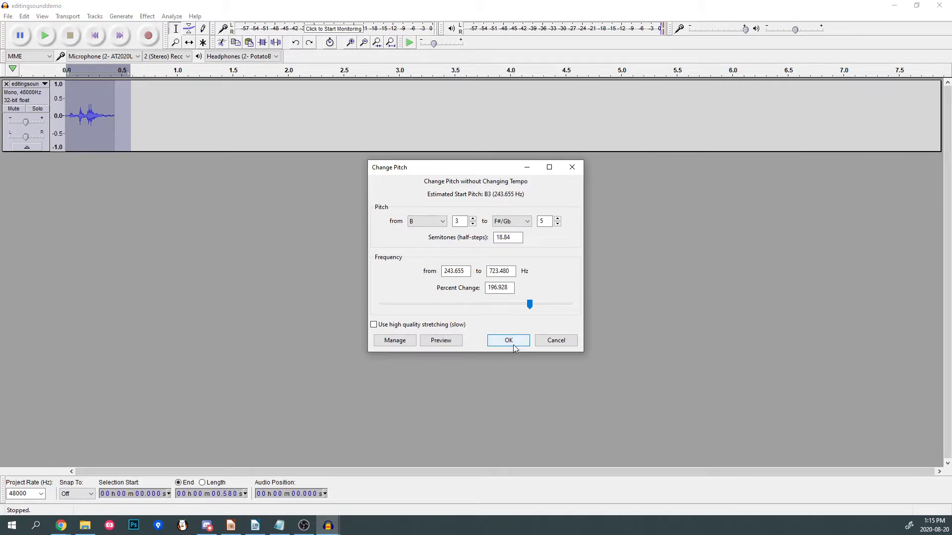
click(511, 341)
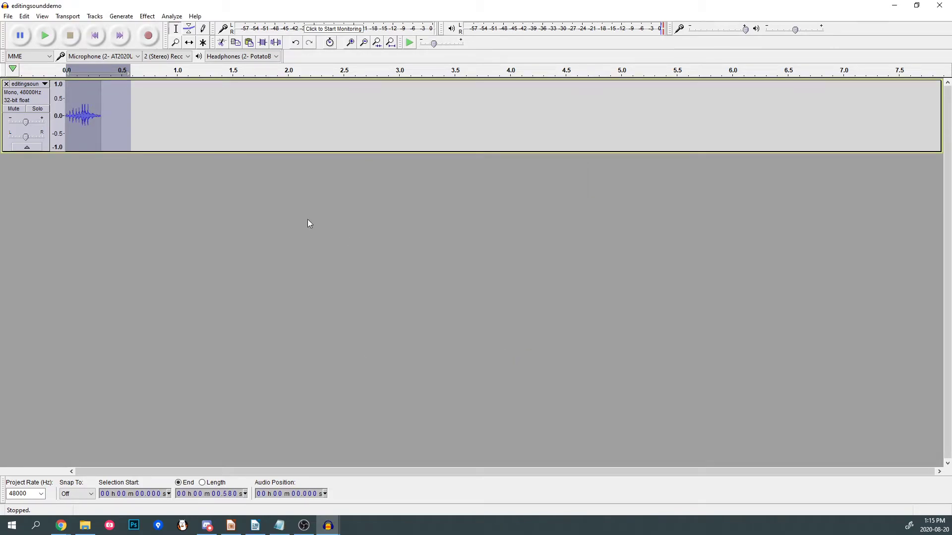
key(space)
key(ctrl+z)
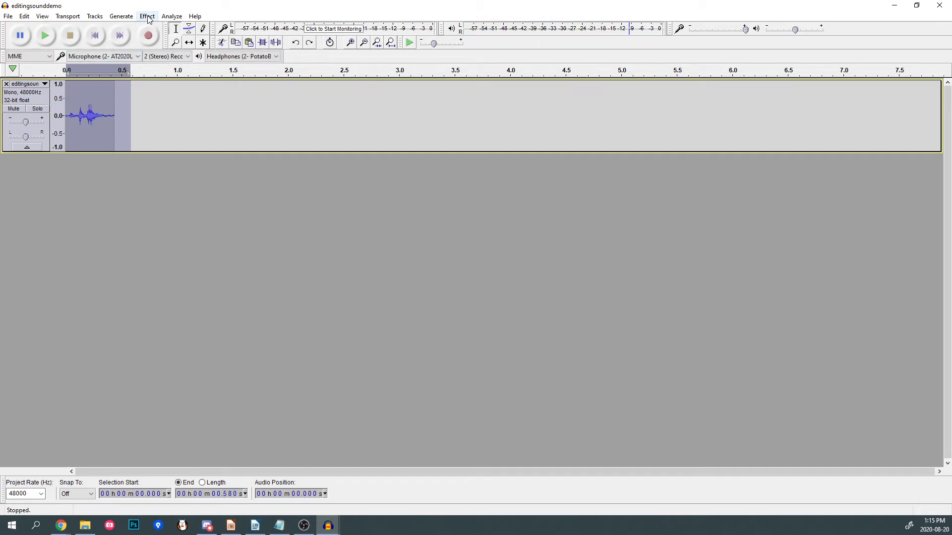
Apply Change Pitch to the trimmed clip with a strongly negative percent change to make it much deeper
click(148, 17)
click(201, 89)
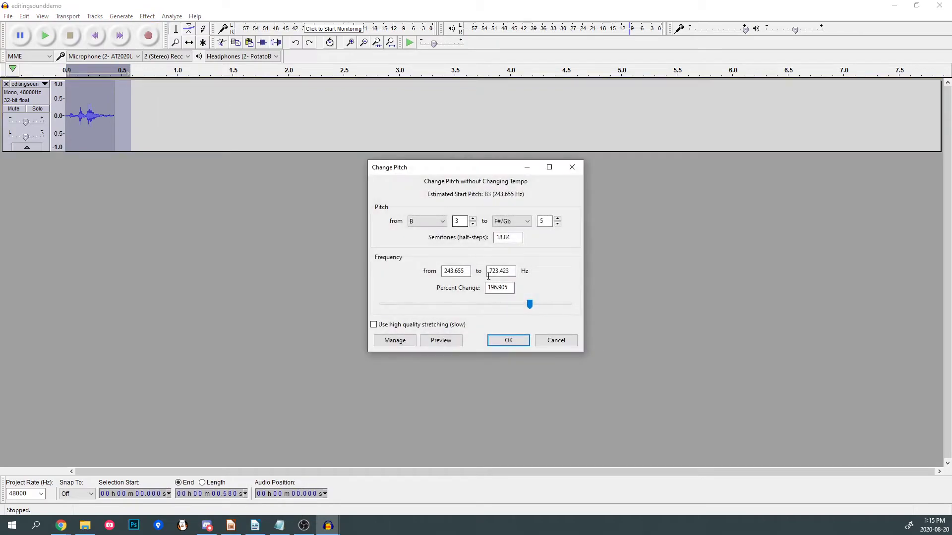
drag(530, 304, 395, 304)
click(518, 341)
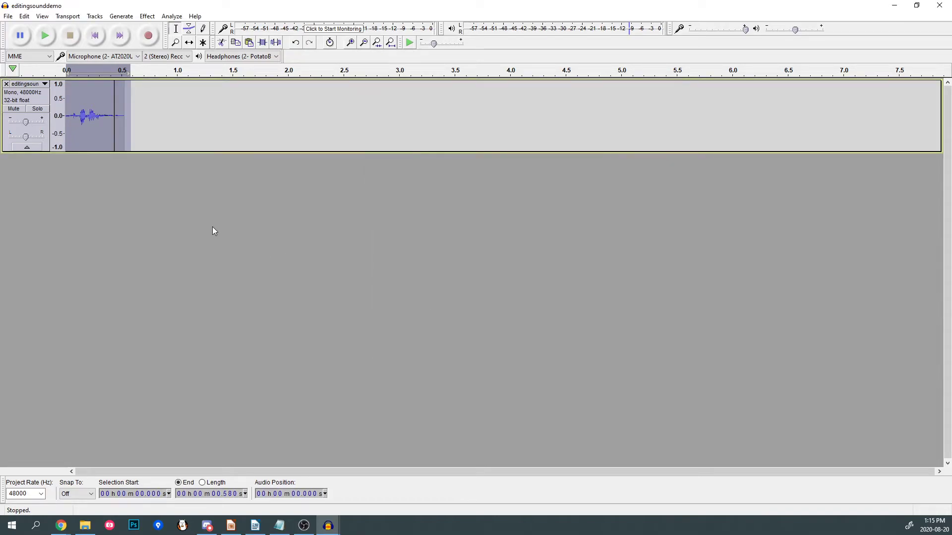
Listen to the deepened clip
key(space)
key(space)
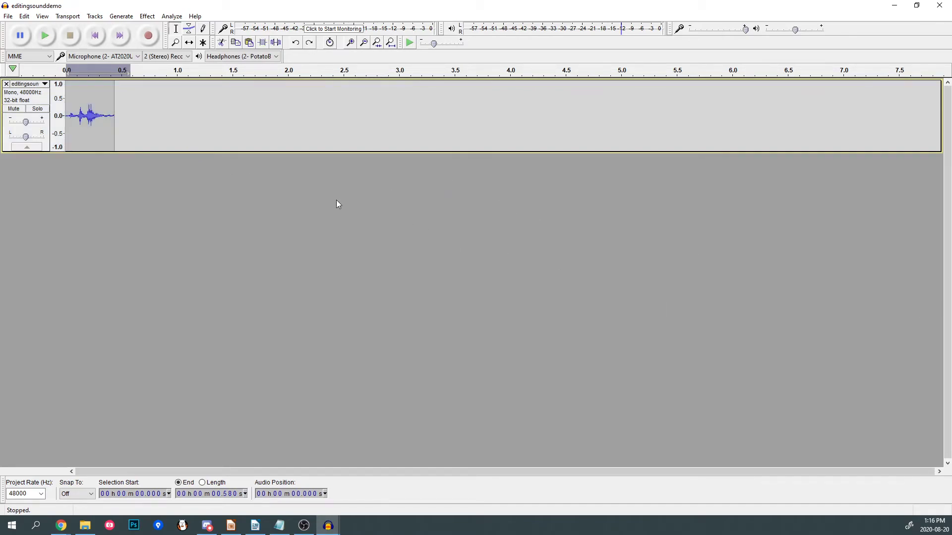
Try raising the pitch of the whole trimmed clip with Change Pitch, listen to it, and undo the change
drag(154, 136, 69, 108)
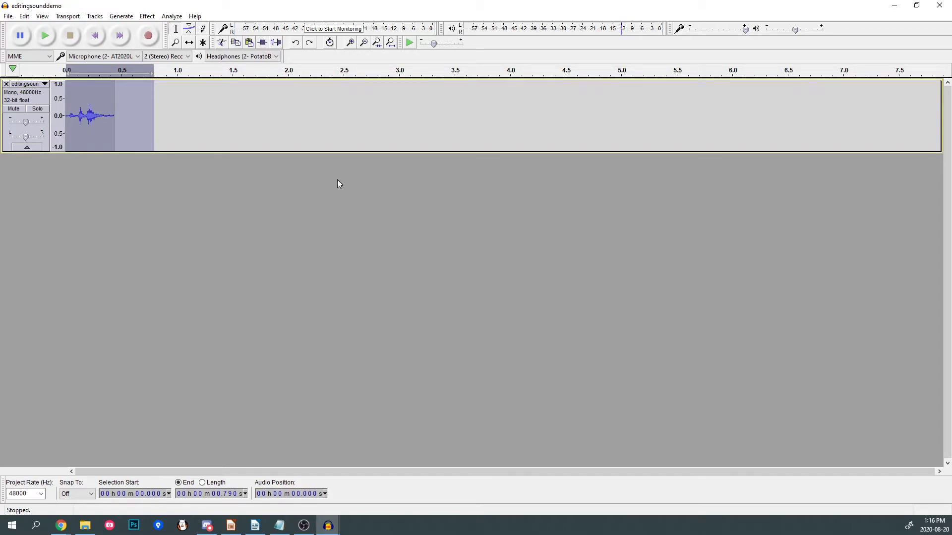
click(147, 16)
click(192, 89)
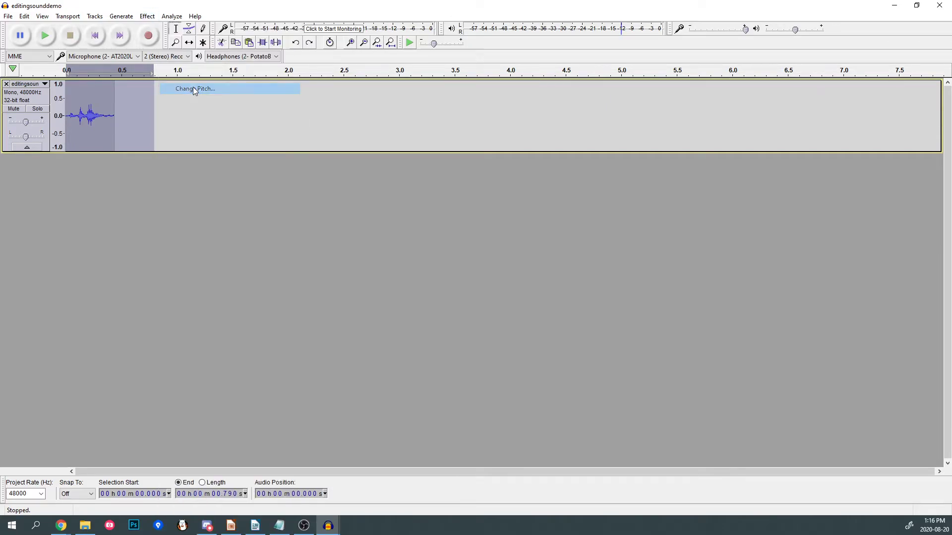
drag(396, 311, 534, 308)
click(508, 340)
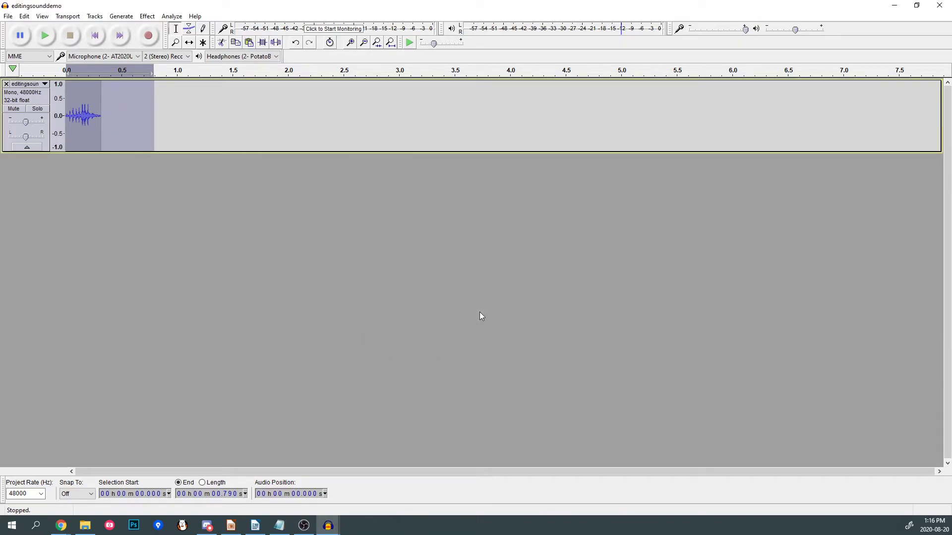
key(space)
key(space)
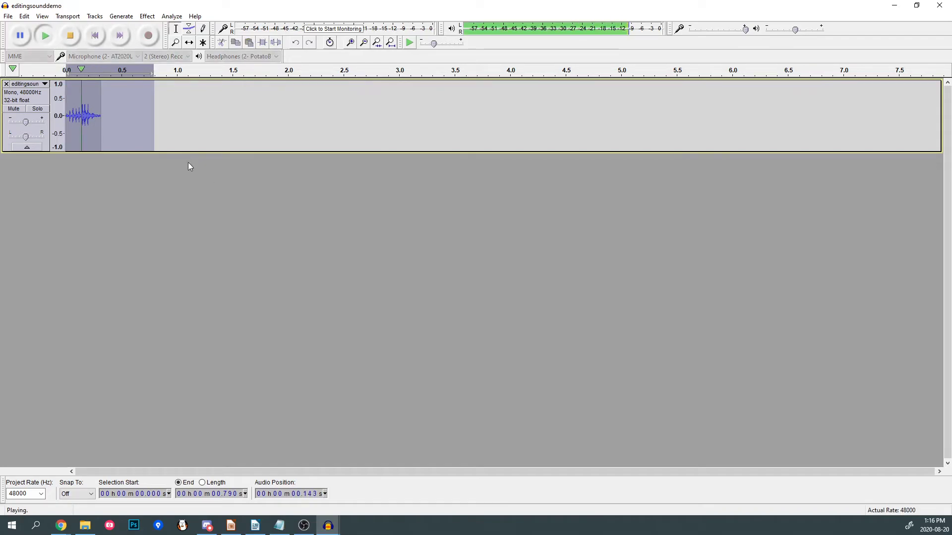
key(ctrl+z)
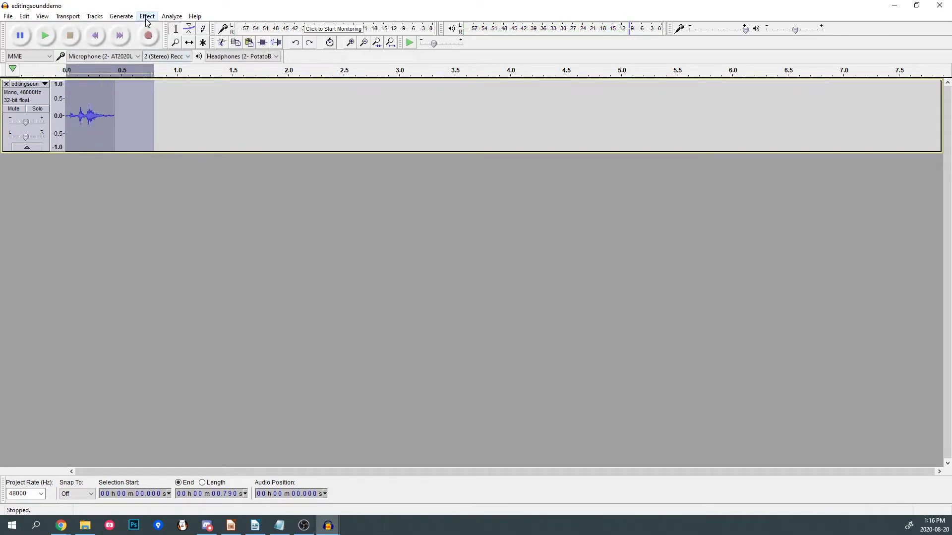
Try slowing the clip with Change Speed to a multiplier of about 0.35, listen to it, and undo the change
click(147, 16)
click(188, 99)
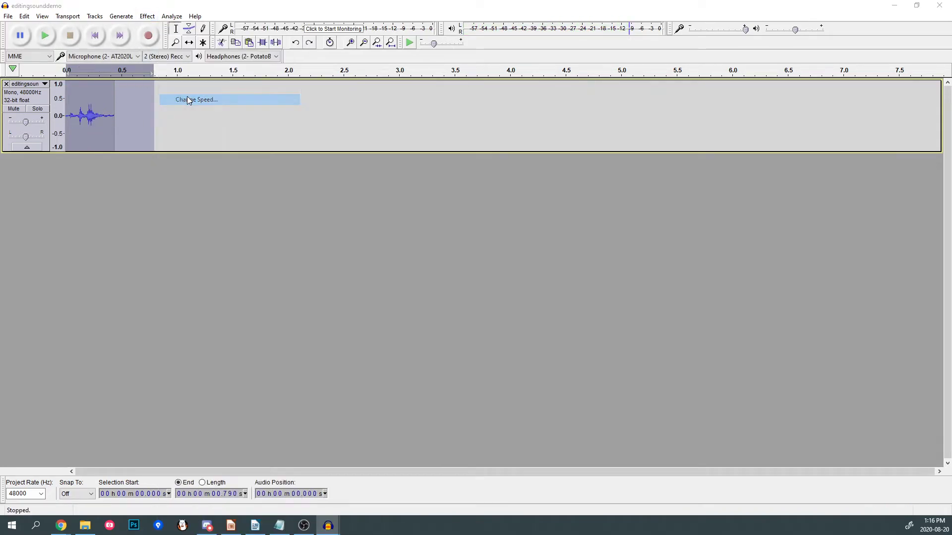
drag(575, 242, 411, 241)
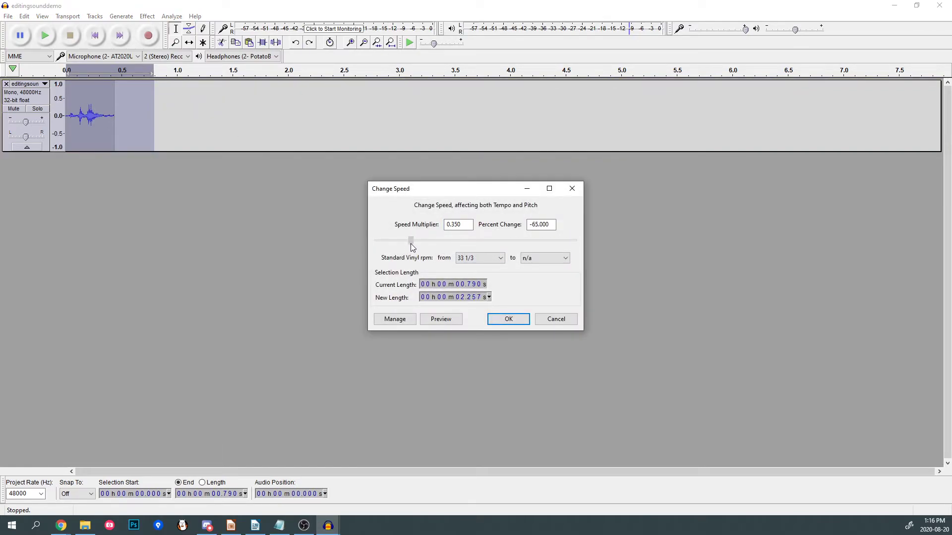
click(508, 319)
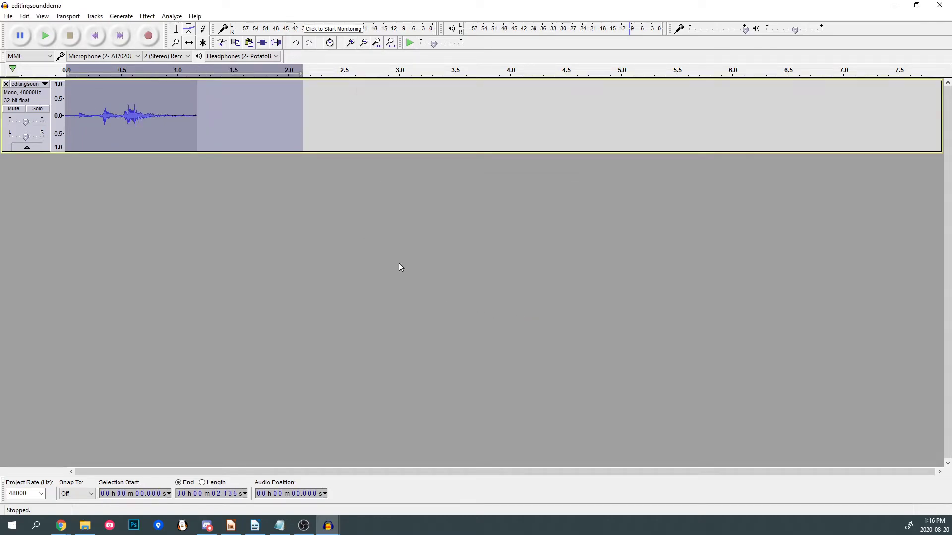
key(space)
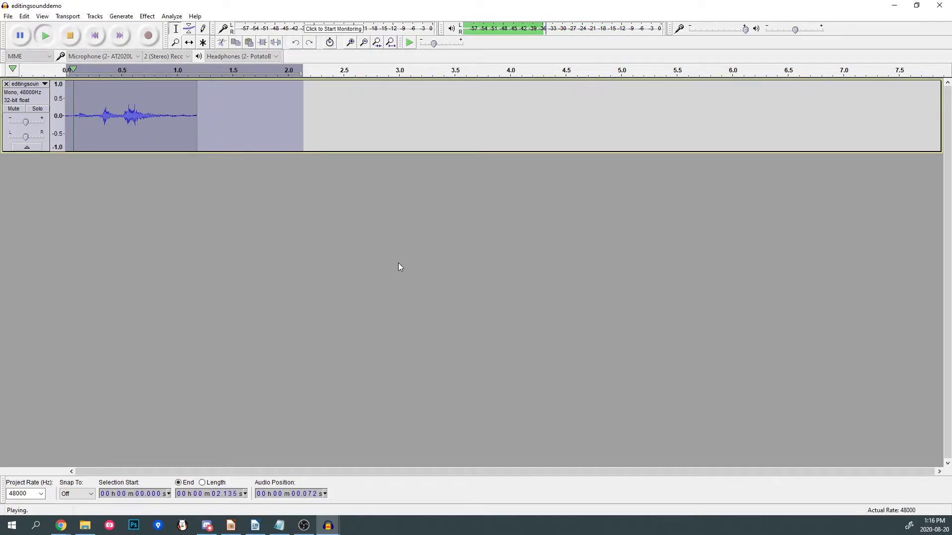
key(space)
key(ctrl+z)
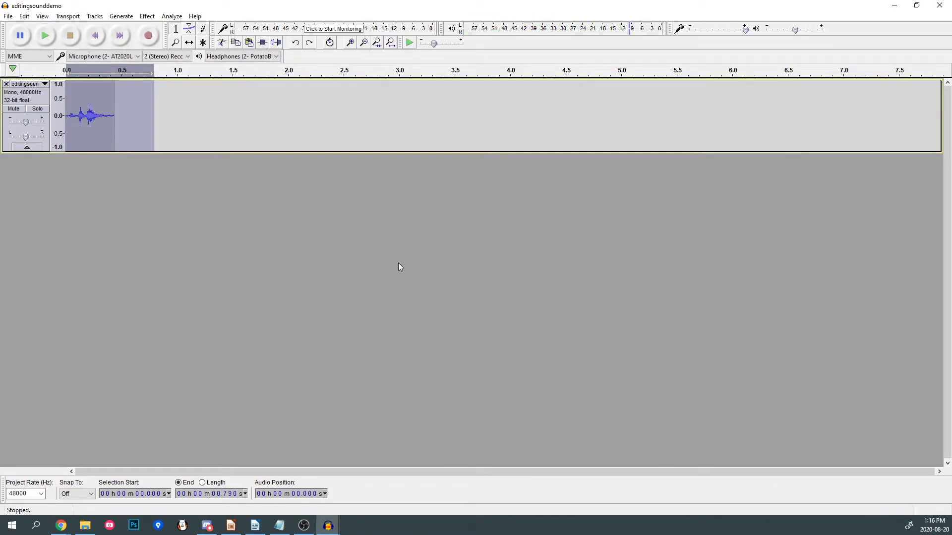
click(294, 213)
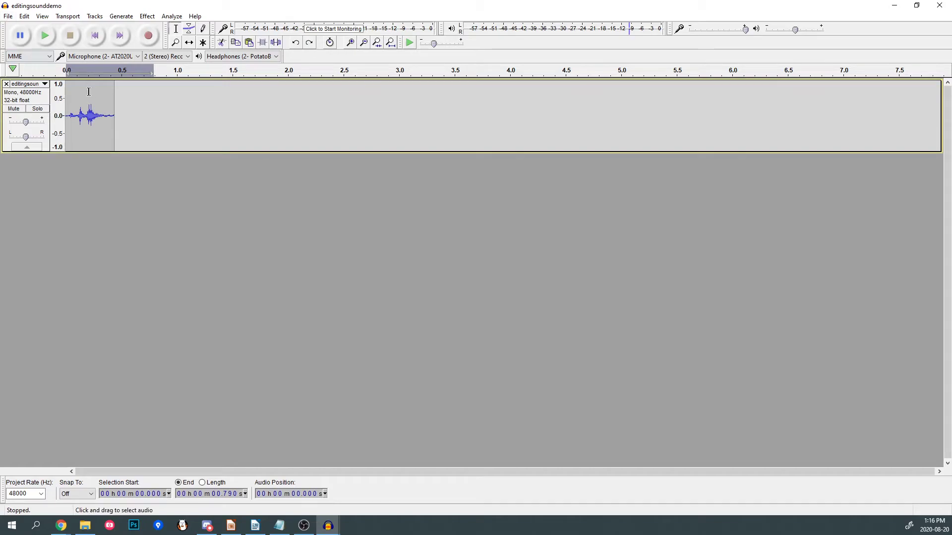
Try applying Fade In to the first 0.089 seconds of the clip and play back the faded section
click(93, 127)
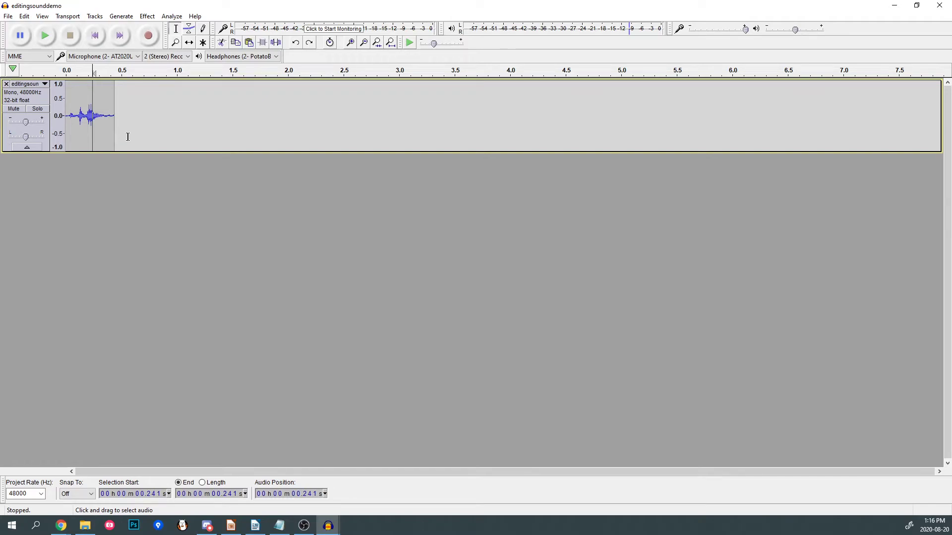
click(73, 124)
click(78, 120)
drag(76, 119, 60, 118)
click(145, 16)
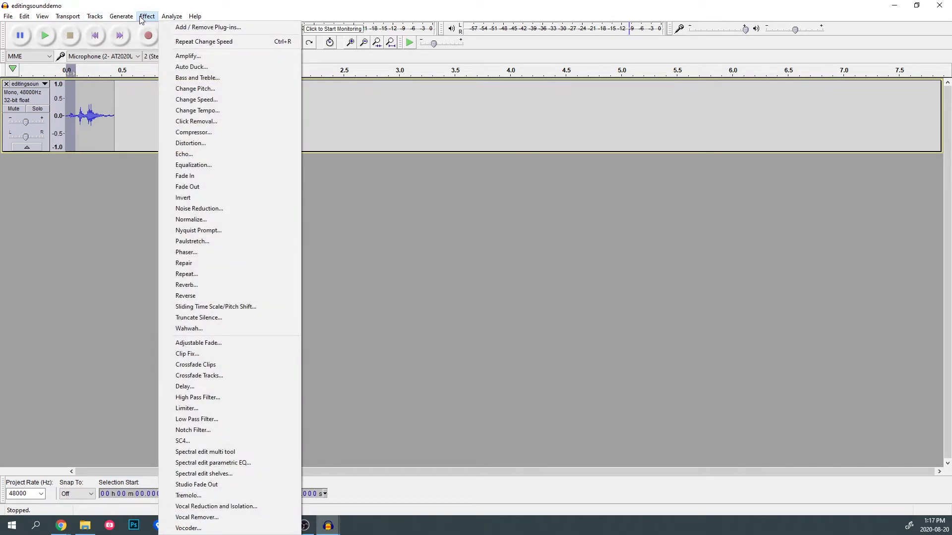
click(192, 176)
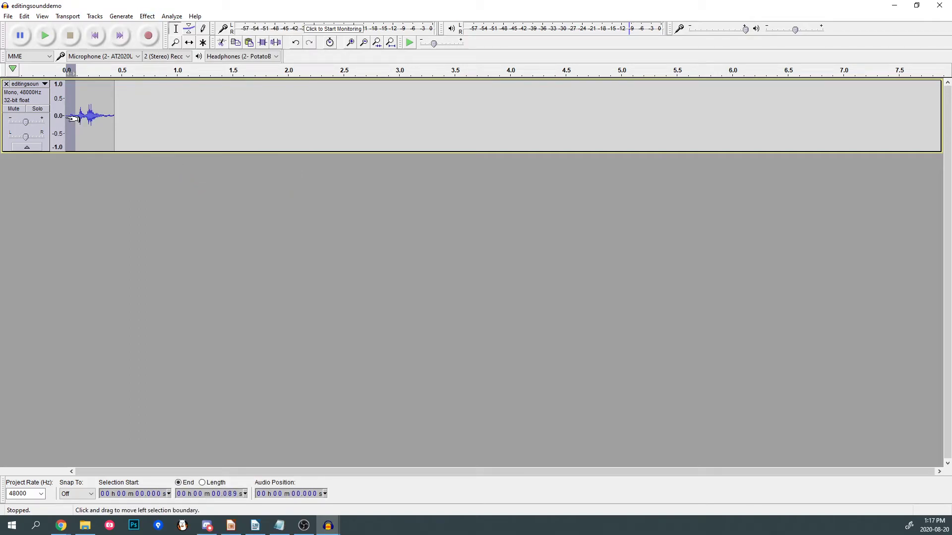
key(space)
Try applying Fade Out to the clip's quiet end, from 0.344 to 0.486 seconds, and clear the selection
drag(106, 121, 122, 121)
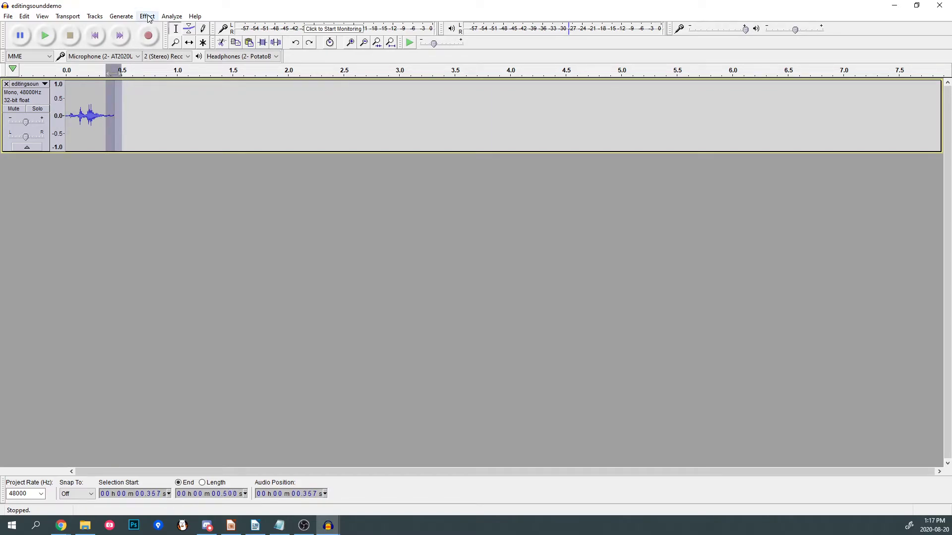
click(150, 19)
click(104, 120)
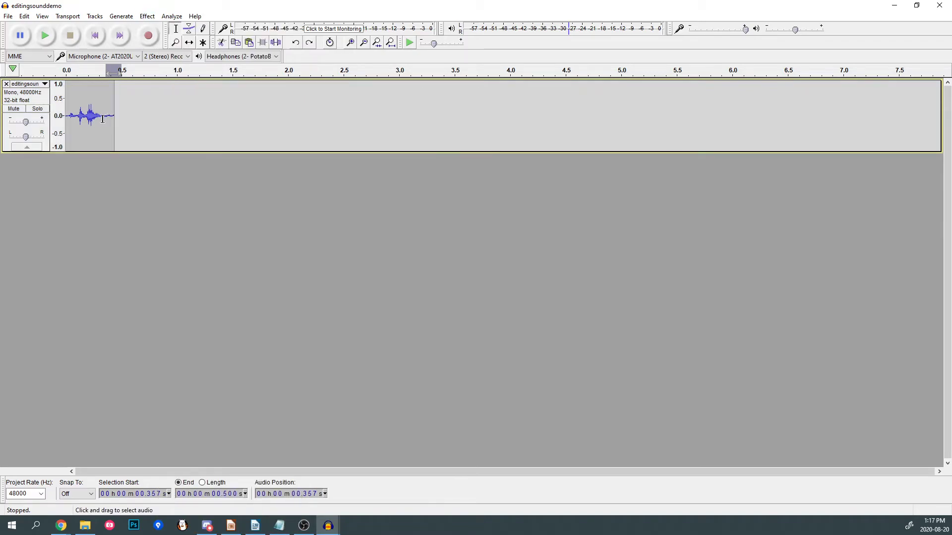
drag(105, 119, 121, 120)
click(148, 15)
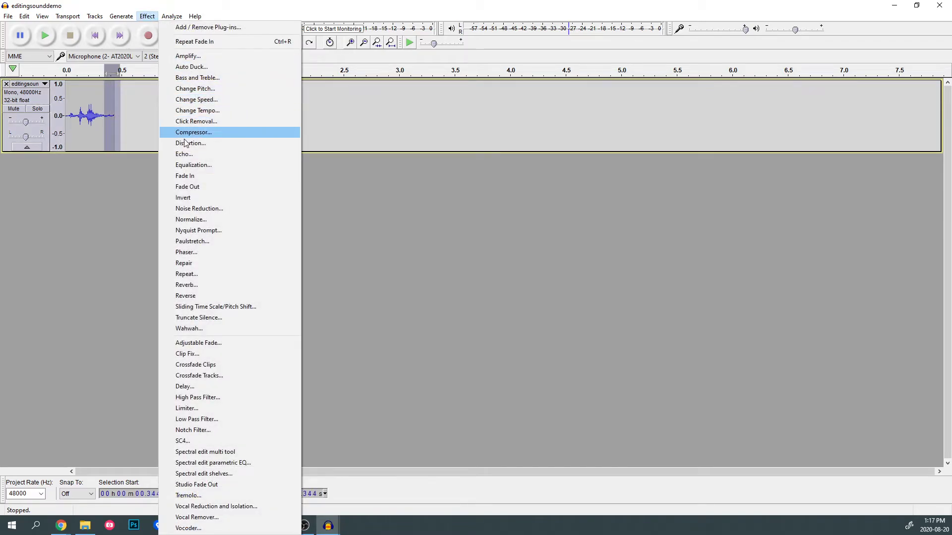
click(207, 187)
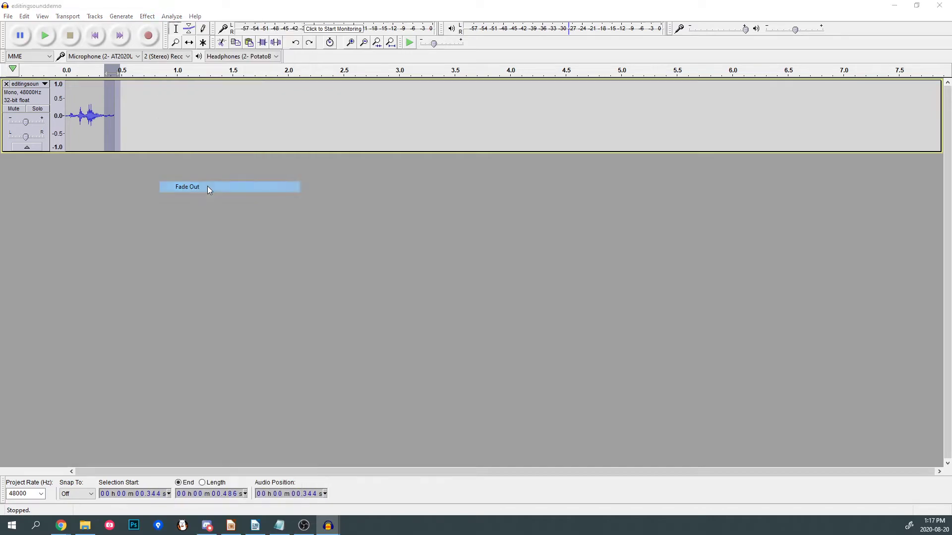
click(122, 166)
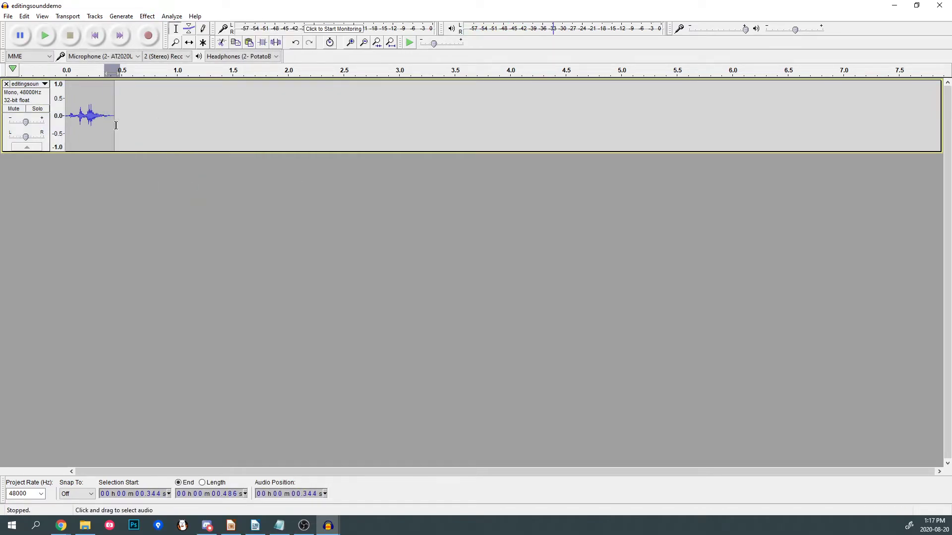
Undo the fades and the last trim, and delete the clip's quiet tail from 0.402 seconds onward
key(ctrl+z)
key(ctrl+z)
click(136, 176)
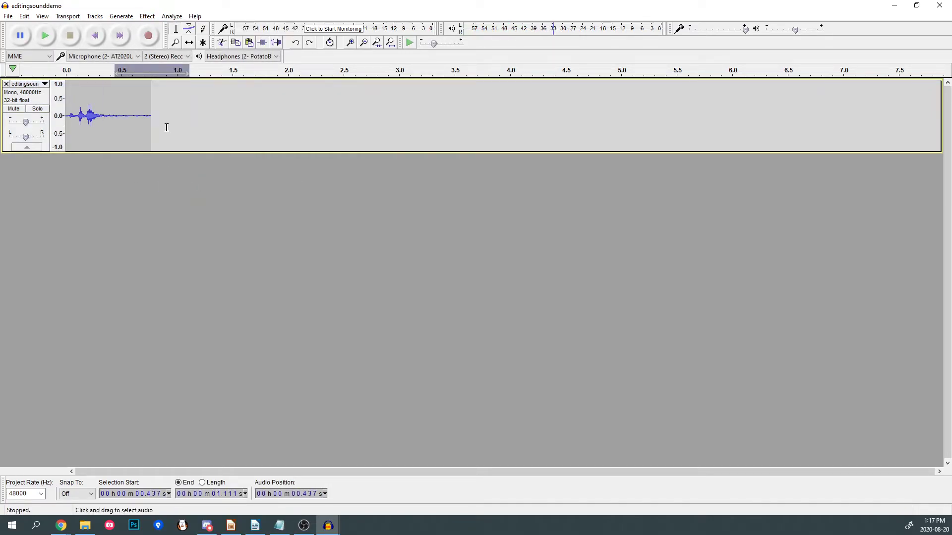
drag(165, 128, 111, 123)
key(Delete)
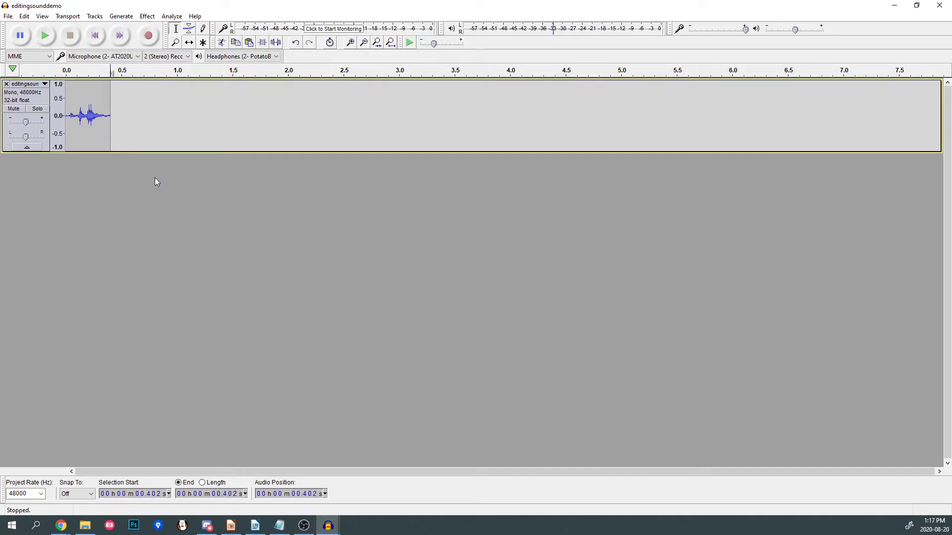
Open the original recording editingsounddemo.wav from the AudacitySound folder
click(8, 16)
click(17, 40)
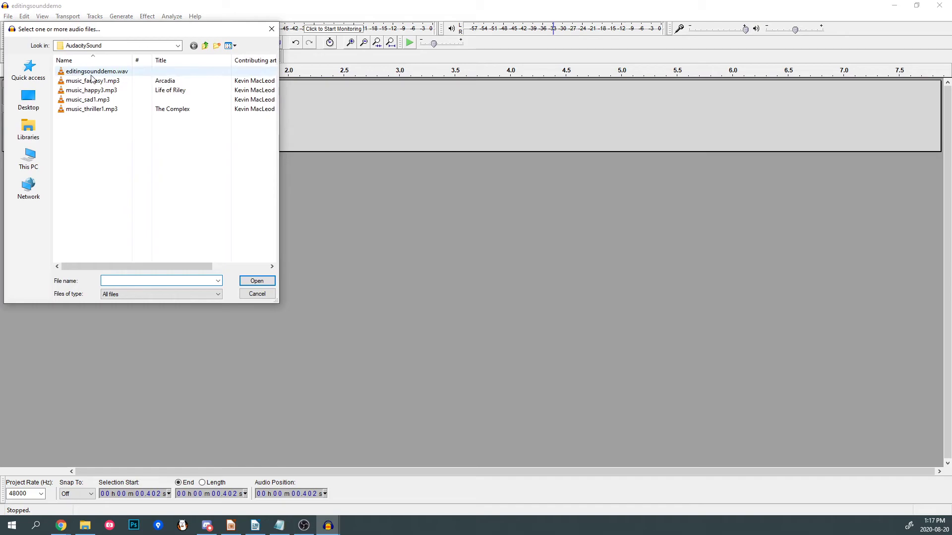
double_click(96, 74)
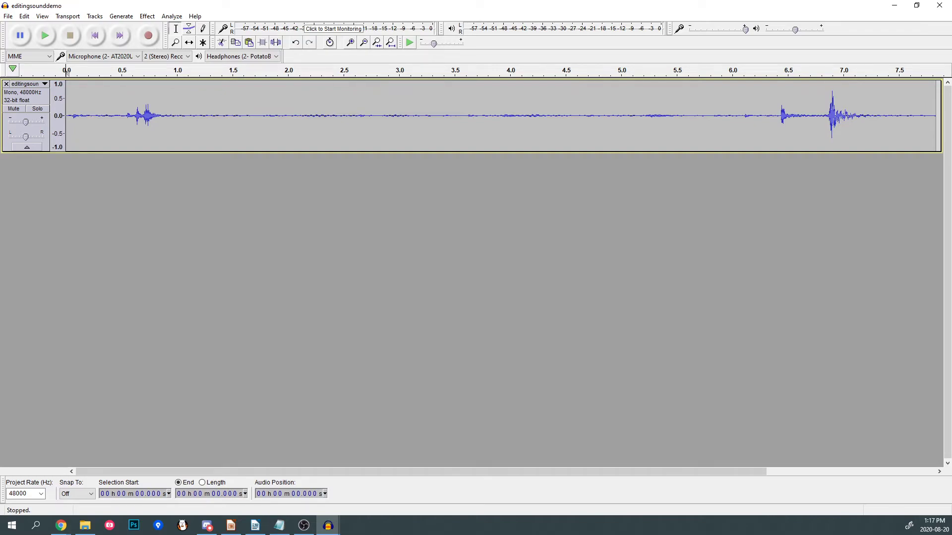
Capture a Noise Reduction noise profile from the quiet stretch between 1.834 and 5.409 seconds
drag(270, 116, 667, 115)
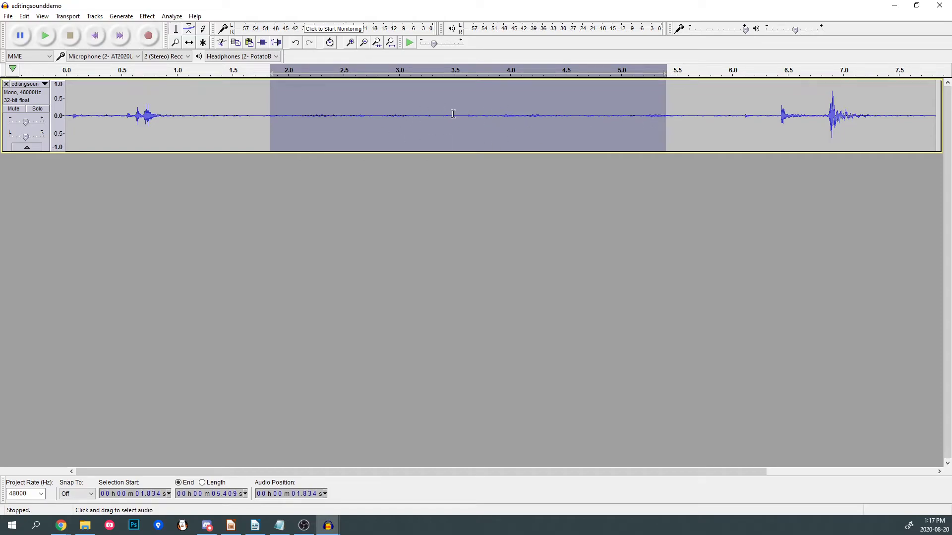
click(148, 16)
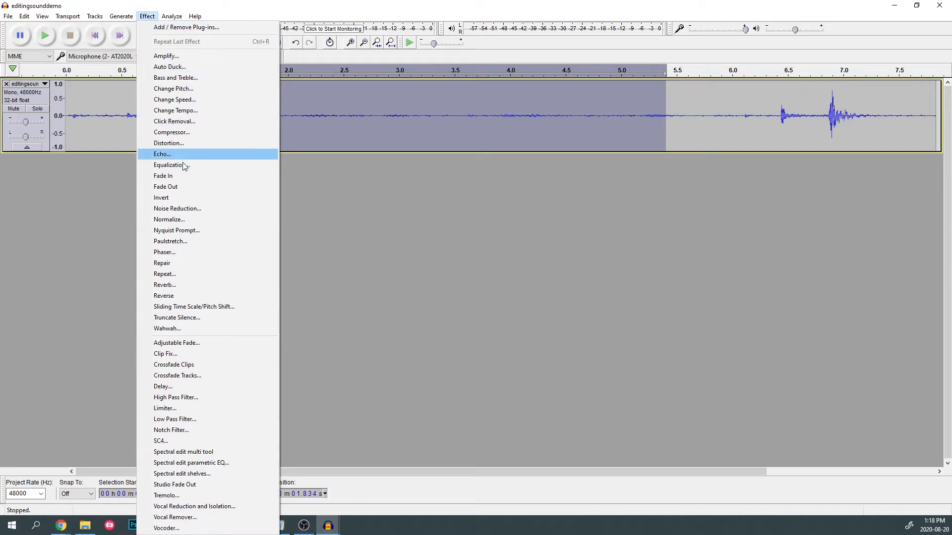
click(189, 211)
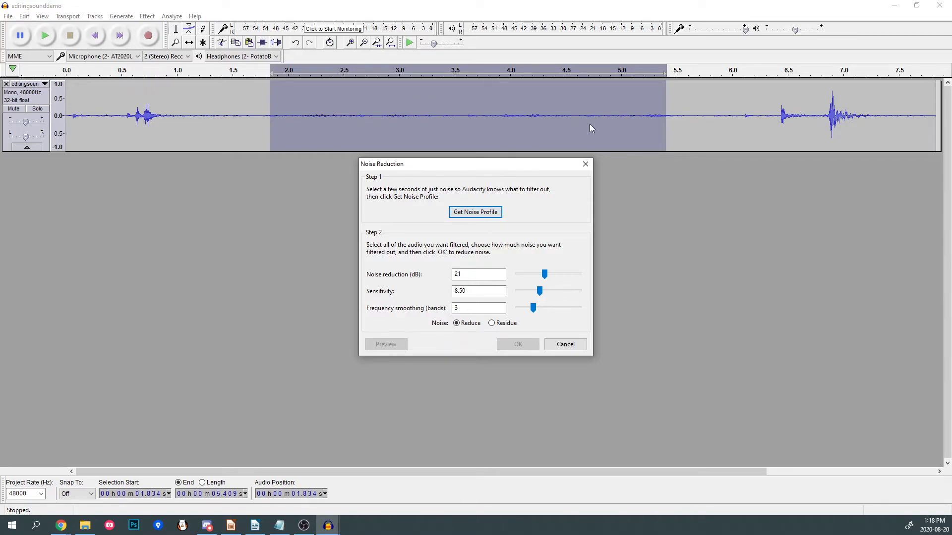
click(476, 213)
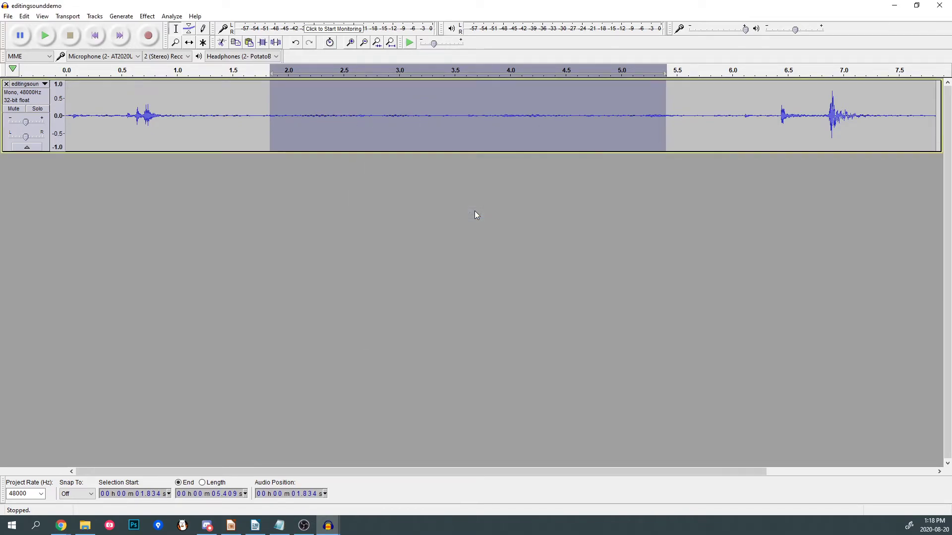
Apply Noise Reduction to the whole track with 21 dB reduction, sensitivity 8.50 and 3 frequency smoothing bands
click(148, 16)
click(363, 190)
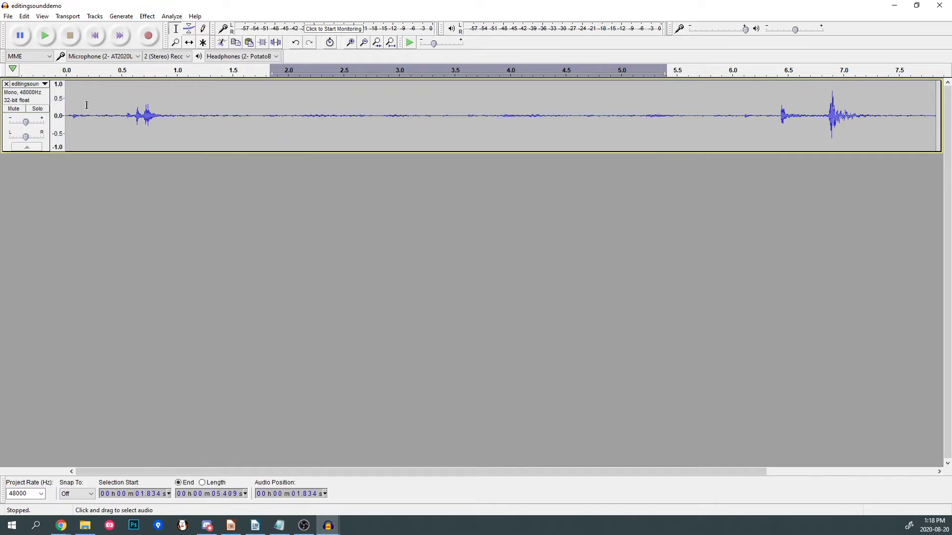
drag(65, 116, 949, 116)
click(147, 15)
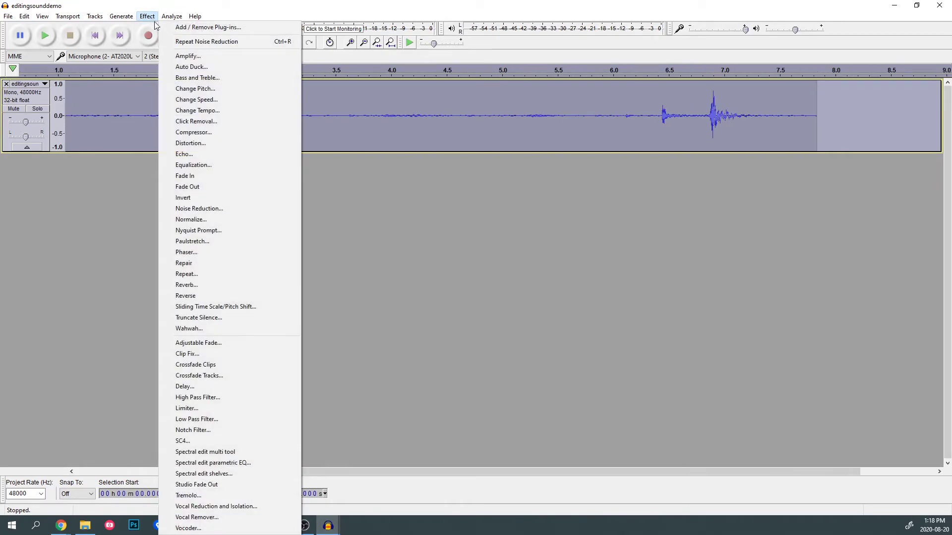
click(200, 208)
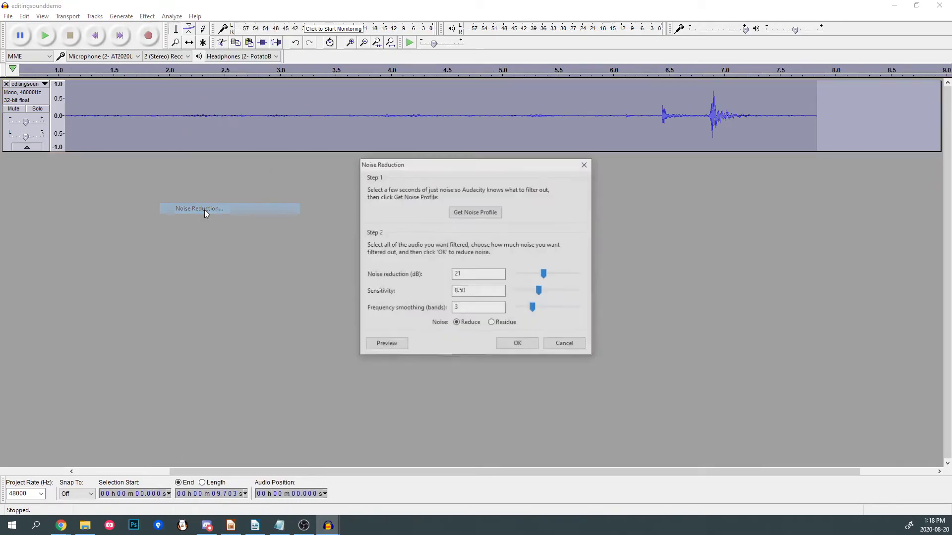
click(517, 344)
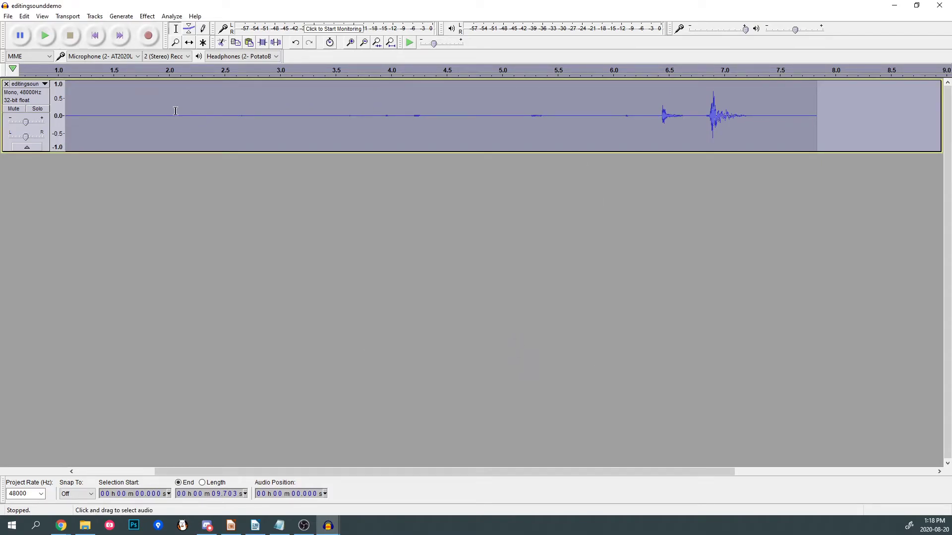
Examine the noise-reduced waveform around the first sound and look over the list of available effects
click(198, 114)
drag(240, 114, 140, 123)
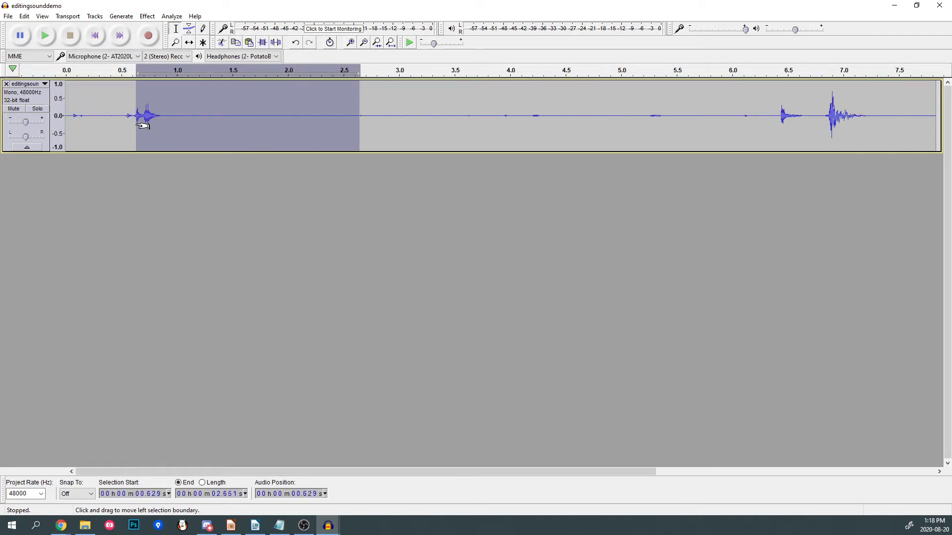
click(155, 124)
click(190, 124)
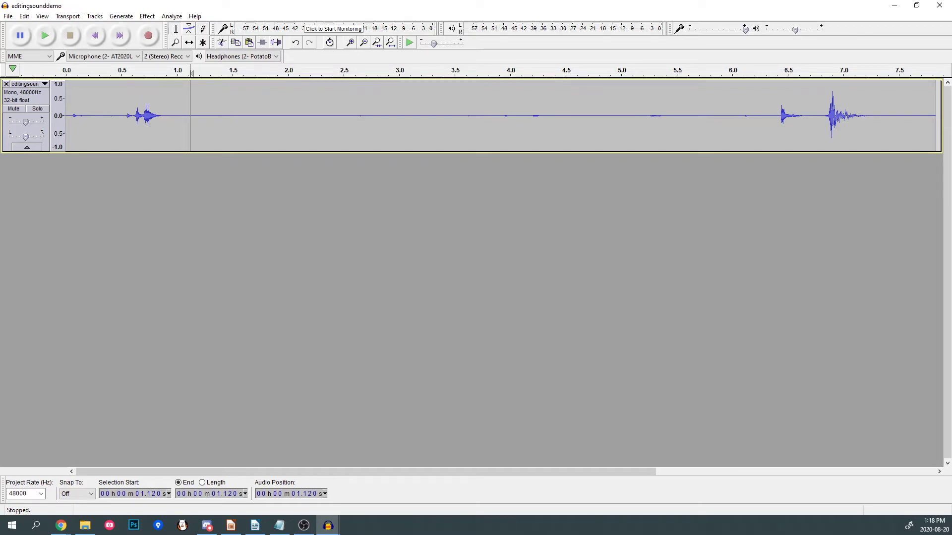
click(152, 19)
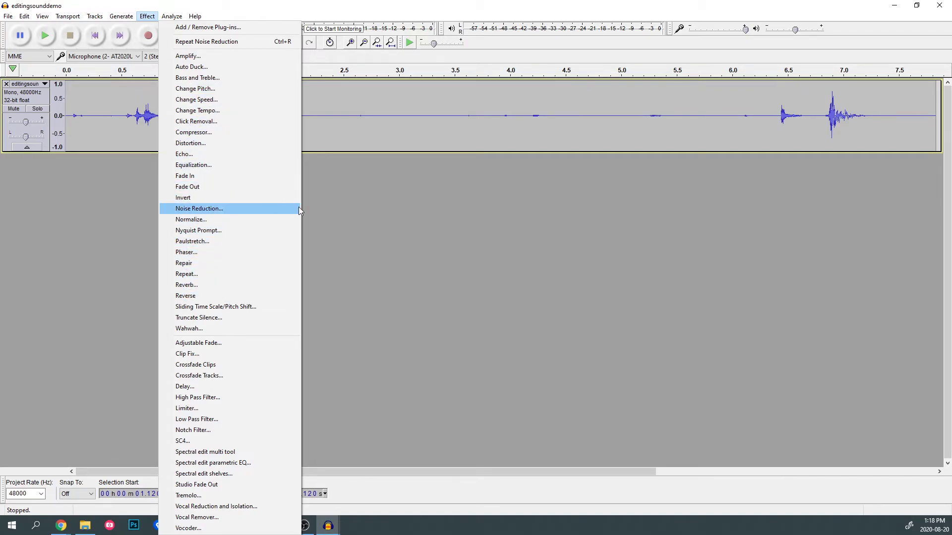
Delete the audio before and after the first sound, trimming the track to a clip of about 0.42 s
click(354, 228)
drag(123, 118, 909, 133)
key(Delete)
key(Delete)
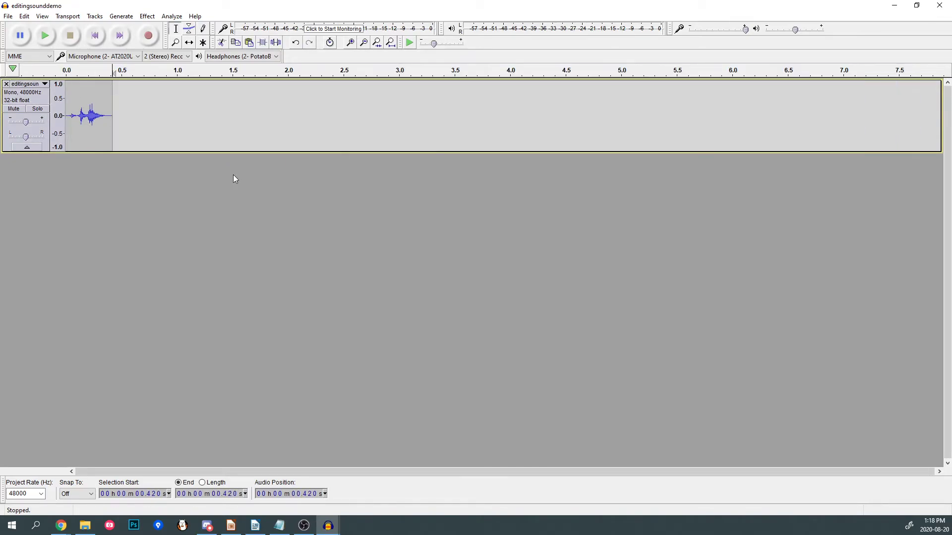
Look over the file formats available for exporting the editingsounddemo audio, leaving the export without saving a file
click(11, 18)
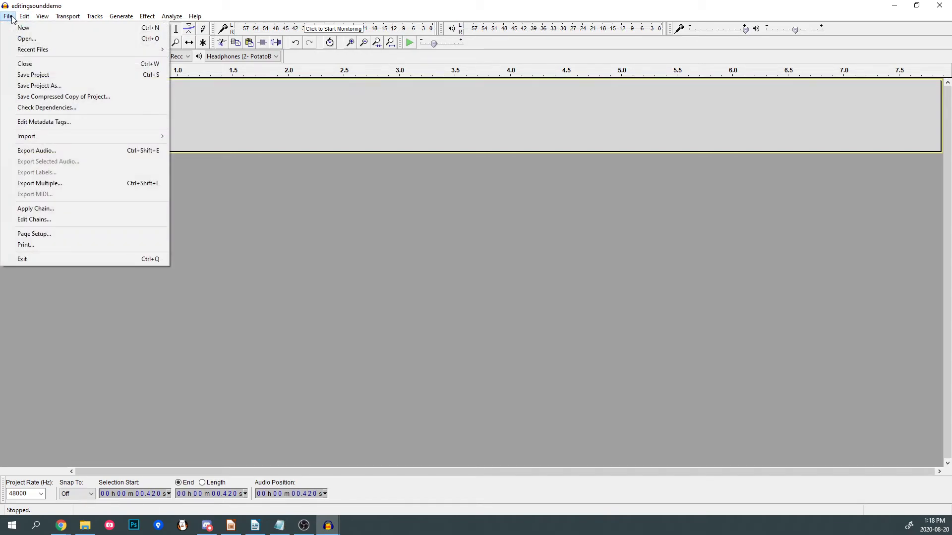
click(46, 152)
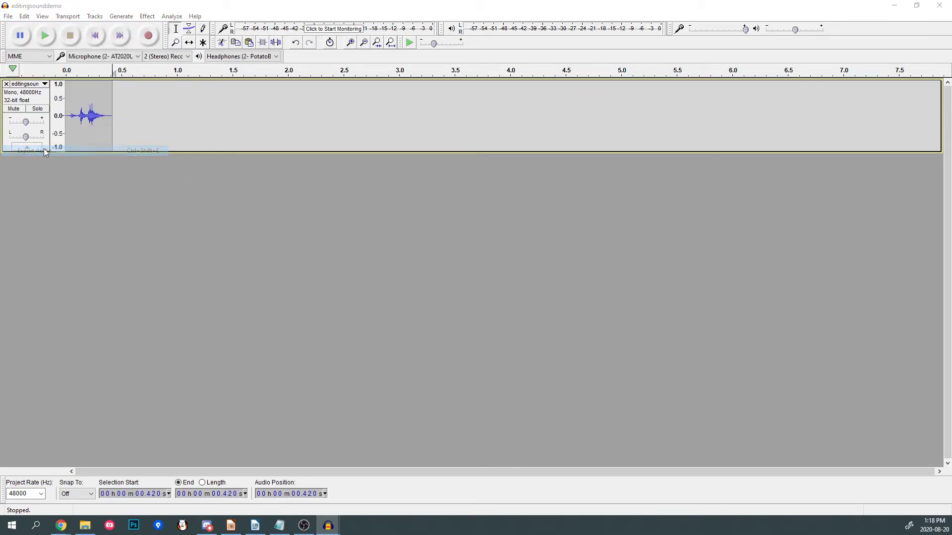
click(182, 221)
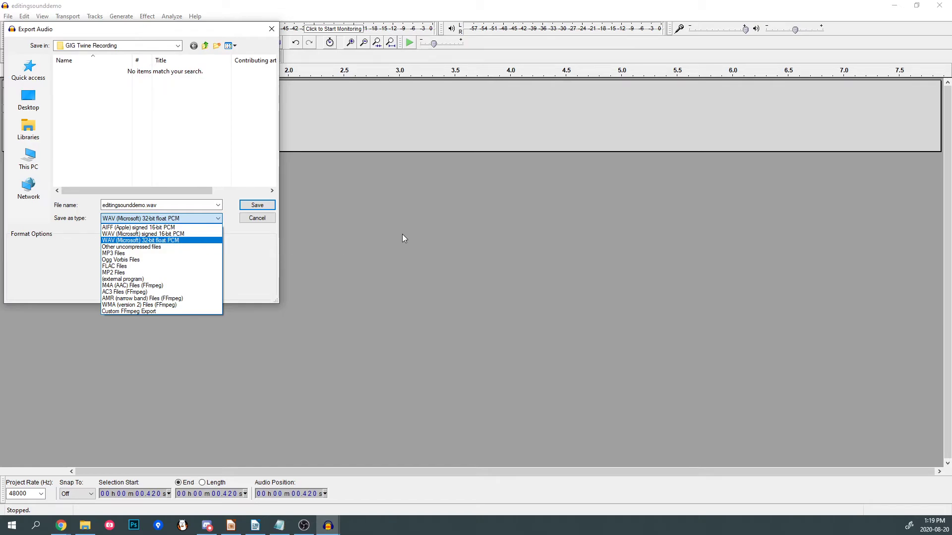
click(382, 235)
click(257, 218)
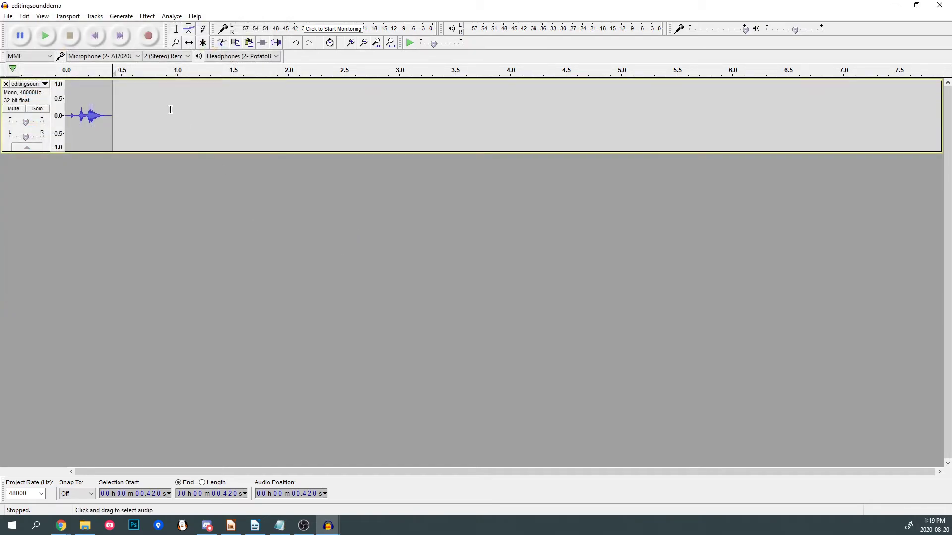
Open music_sad1.mp3 in its own project window and maximize that window
click(8, 16)
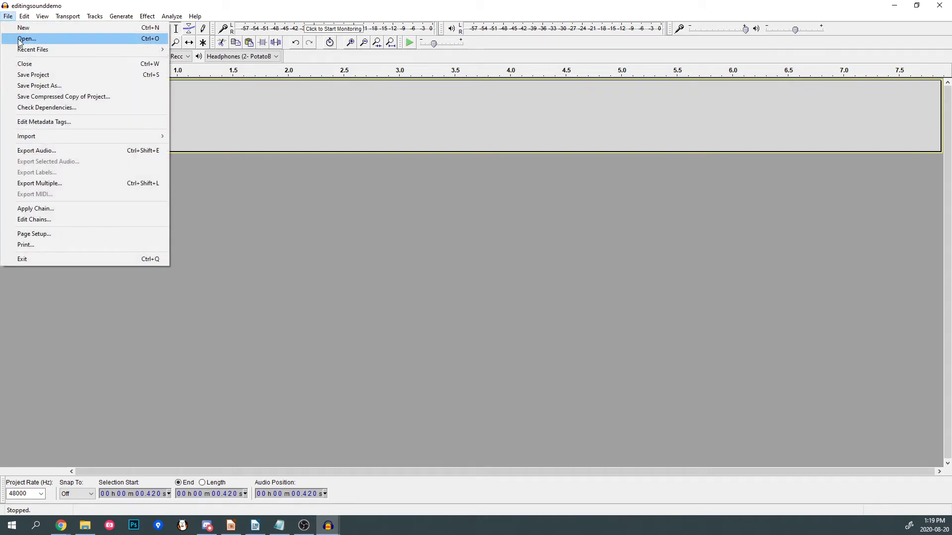
click(26, 39)
click(100, 110)
click(99, 100)
double_click(100, 100)
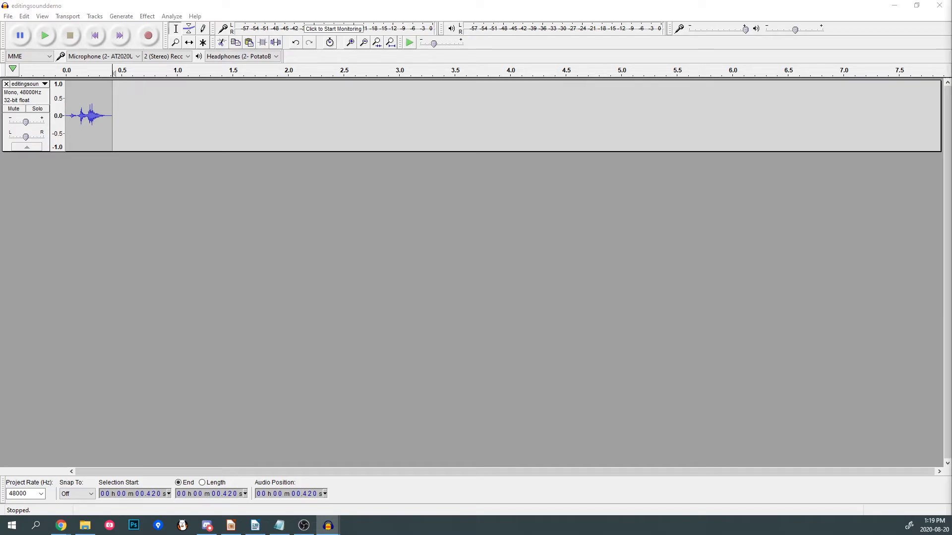
drag(951, 30, 403, 64)
key(Escape)
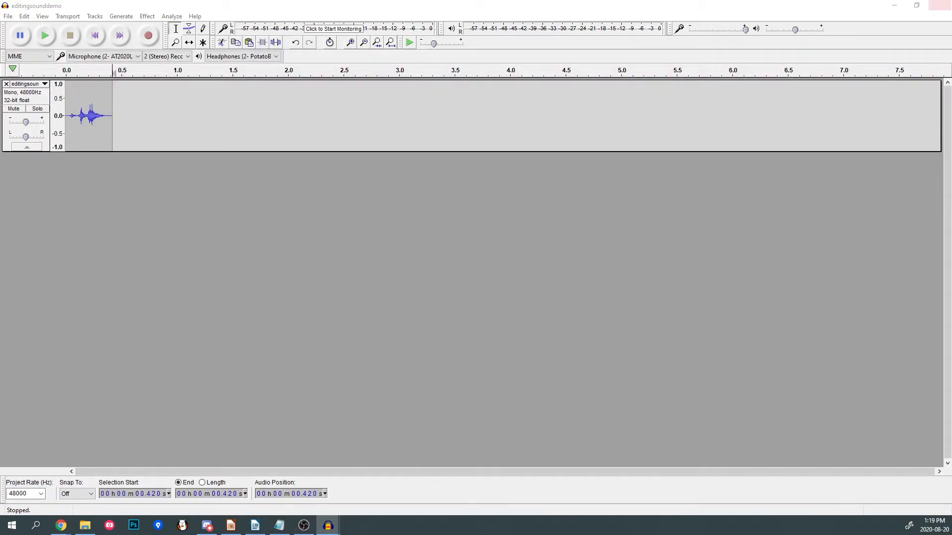
drag(951, 82, 58, 71)
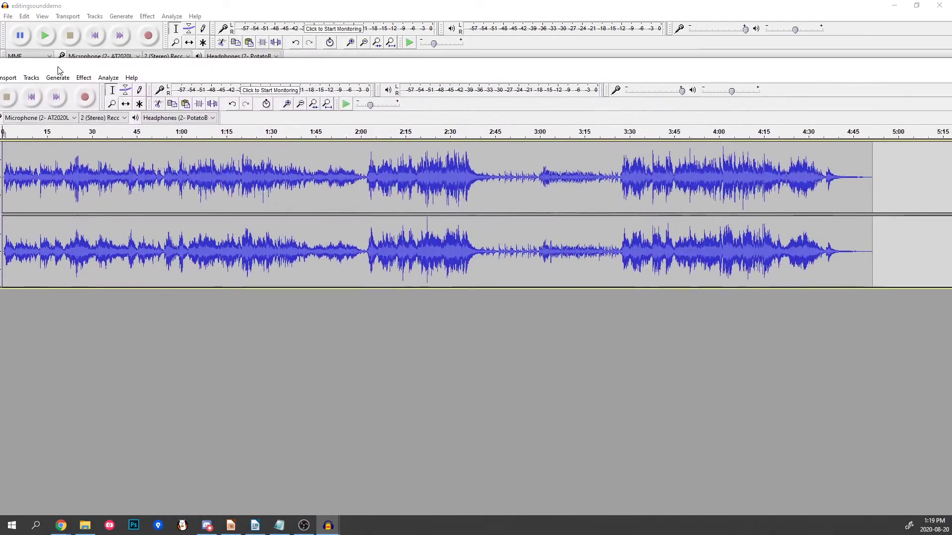
double_click(192, 69)
Examine the export formats offered for the music_sad1 track, including MP3, without exporting it
click(9, 16)
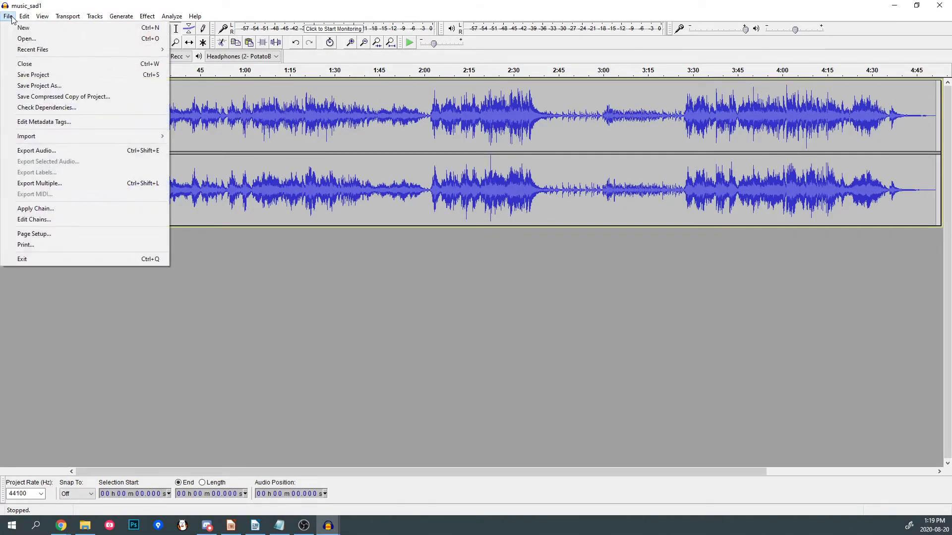
click(52, 151)
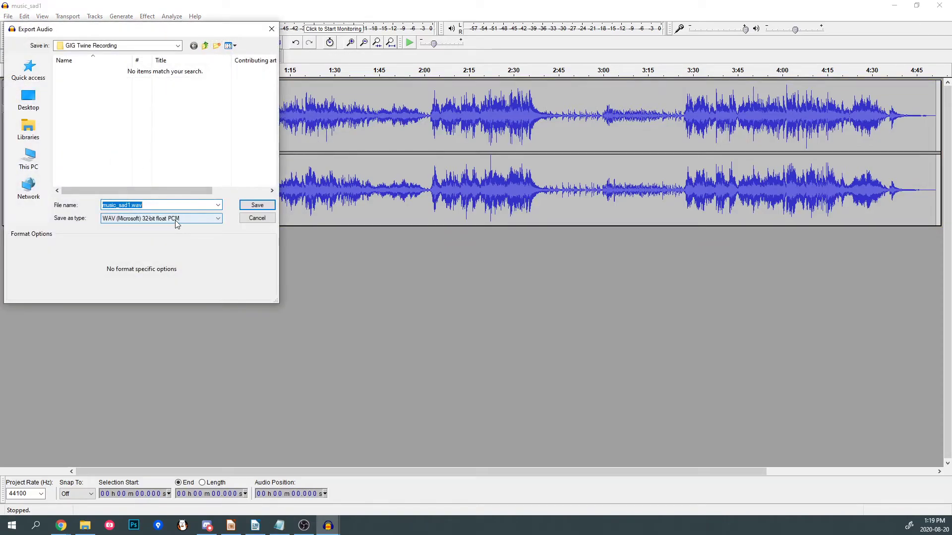
click(176, 221)
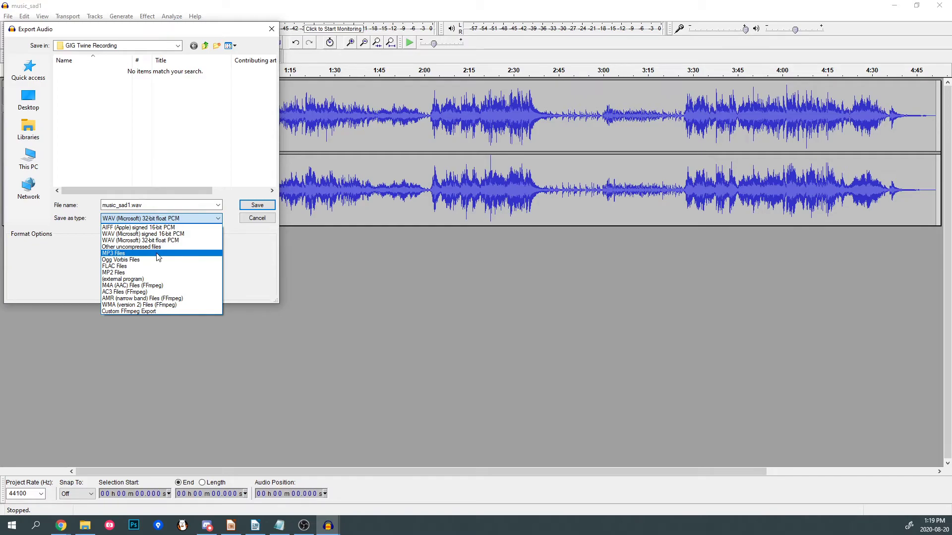
click(266, 230)
click(266, 219)
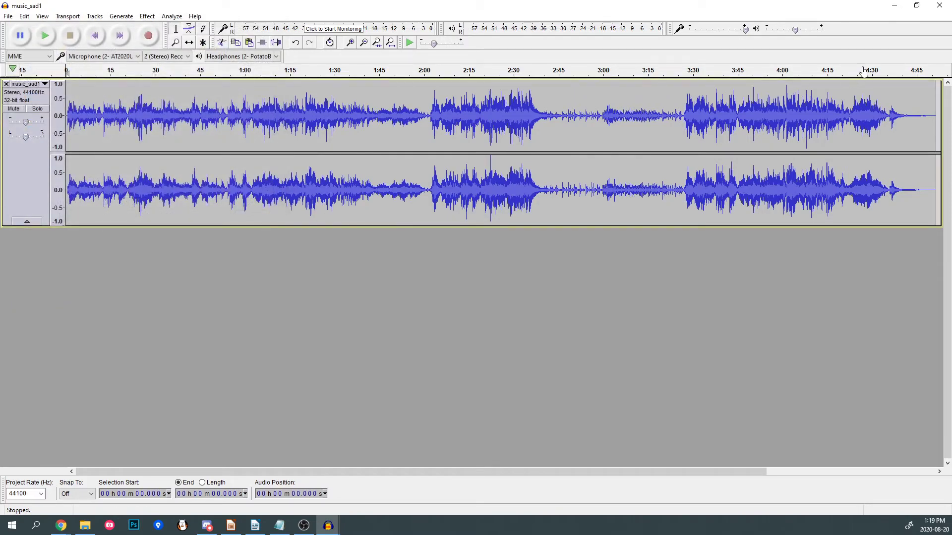
Close the music_sad1, both editingsounddemo and the untitled project windows without saving any changes
click(939, 7)
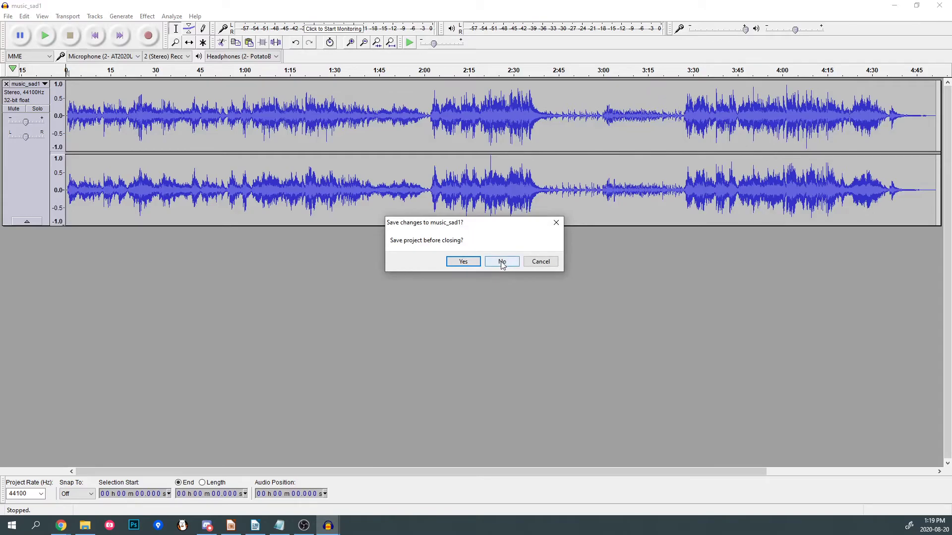
click(502, 261)
click(939, 5)
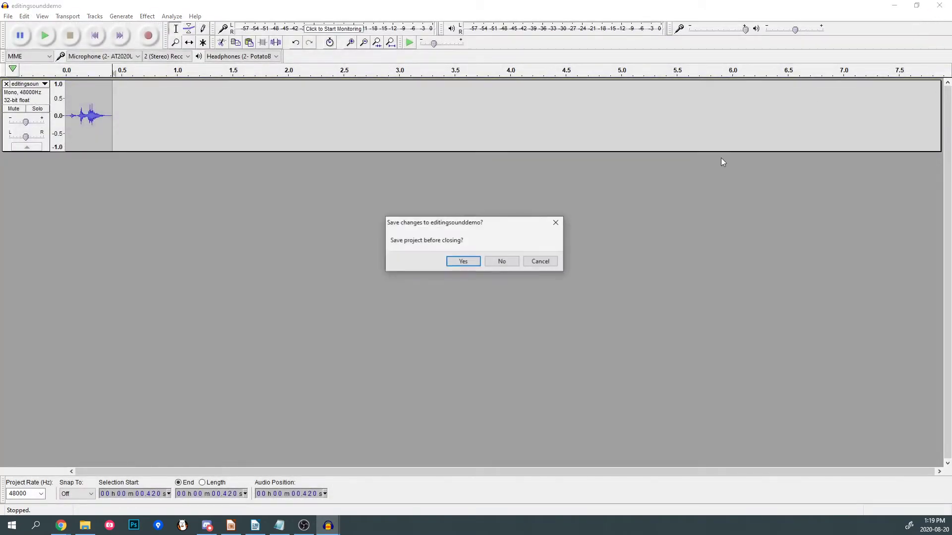
click(498, 264)
click(938, 6)
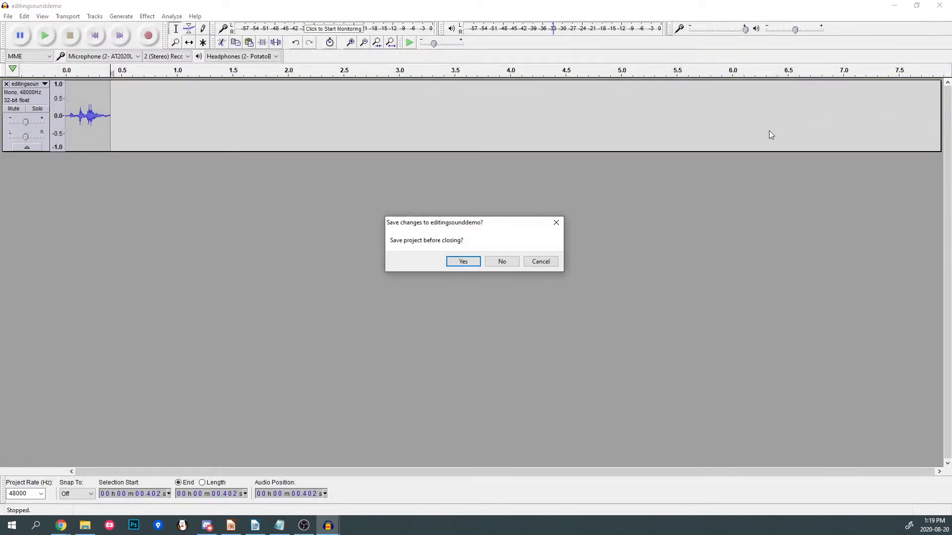
click(491, 263)
click(939, 6)
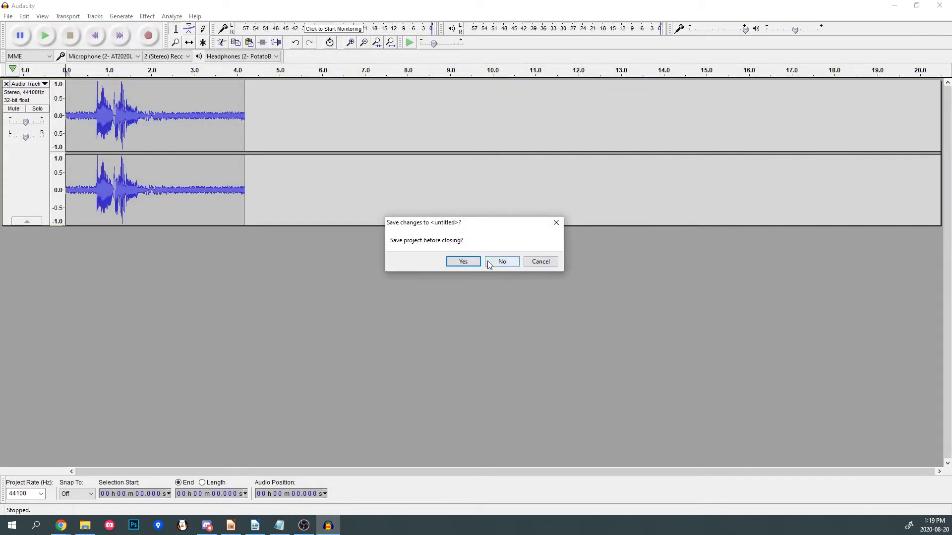
click(488, 265)
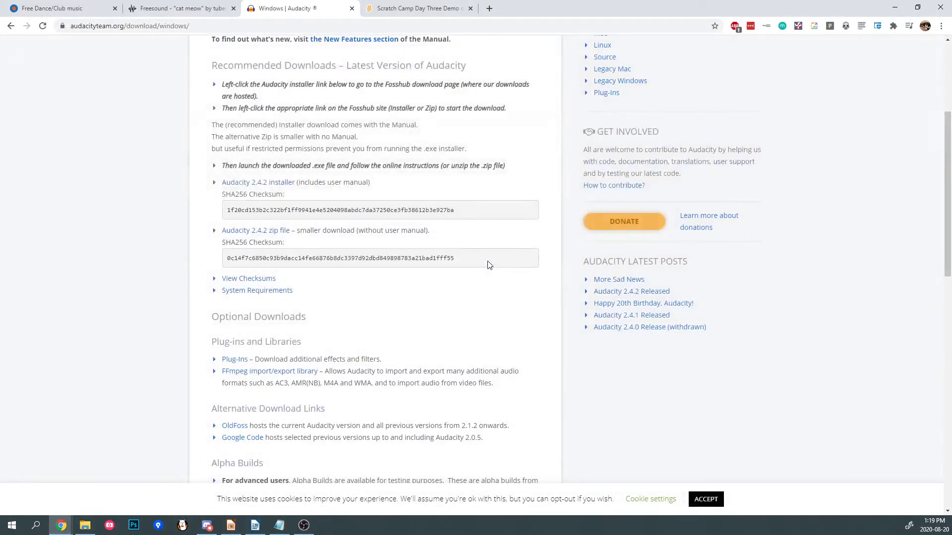
Switch to the Scratch project in the browser and upload meow.wav from the Audacity Scratch folder to the Ball sprite's sounds
click(417, 10)
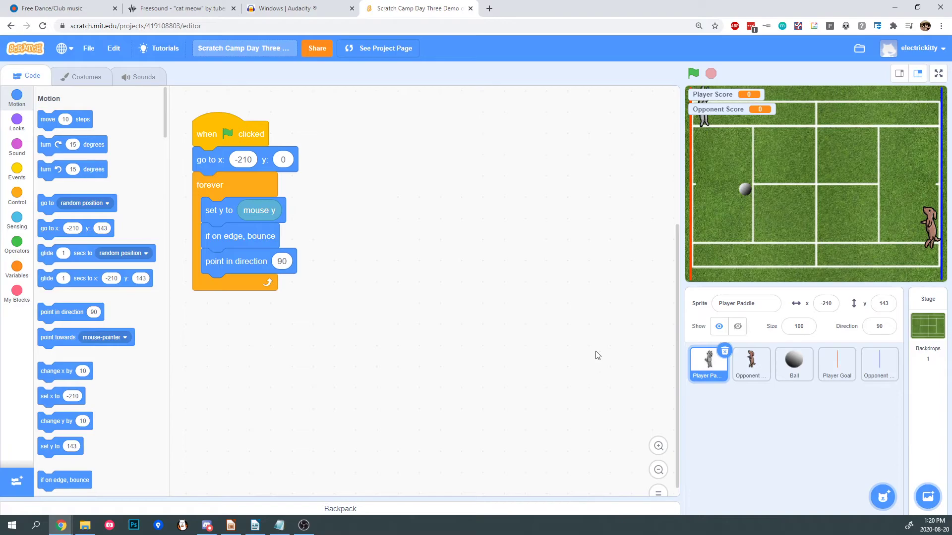
click(795, 367)
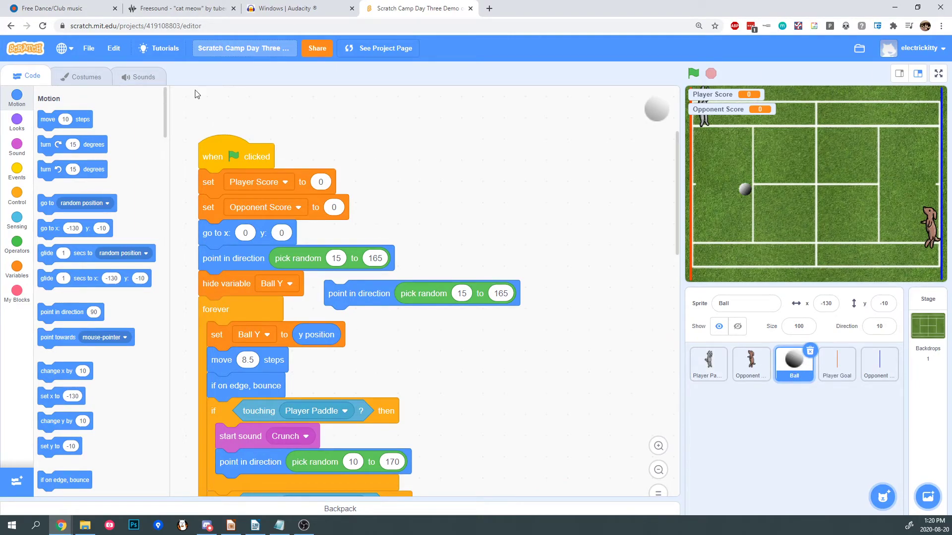
click(131, 77)
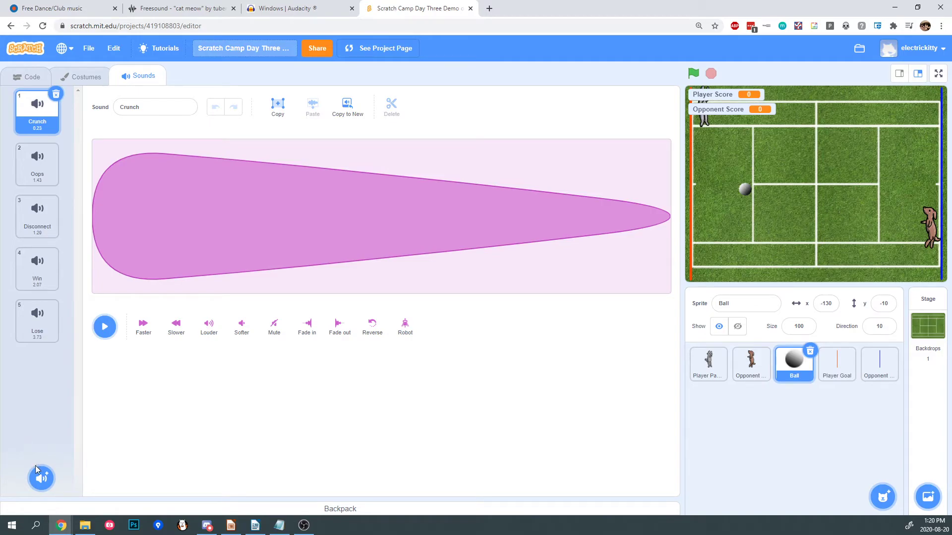
mouse_move(41, 479)
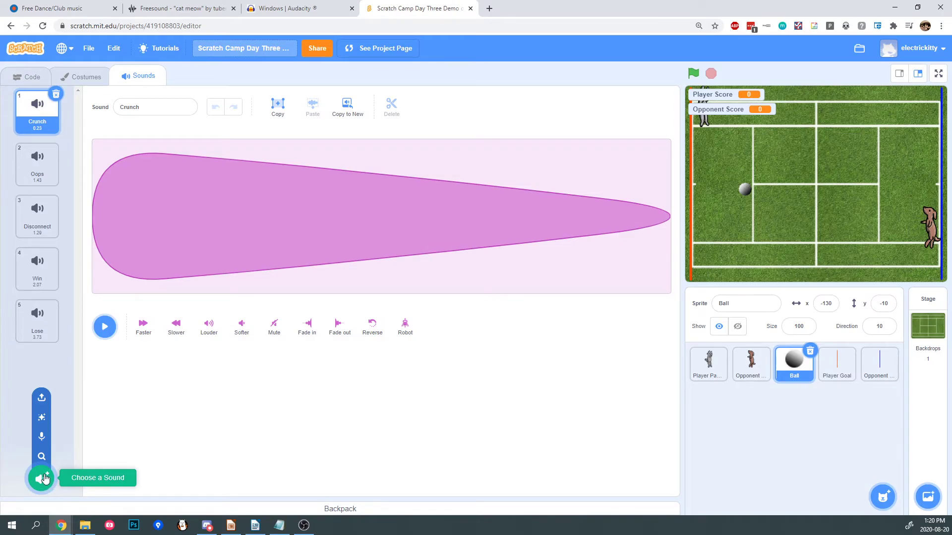
click(40, 400)
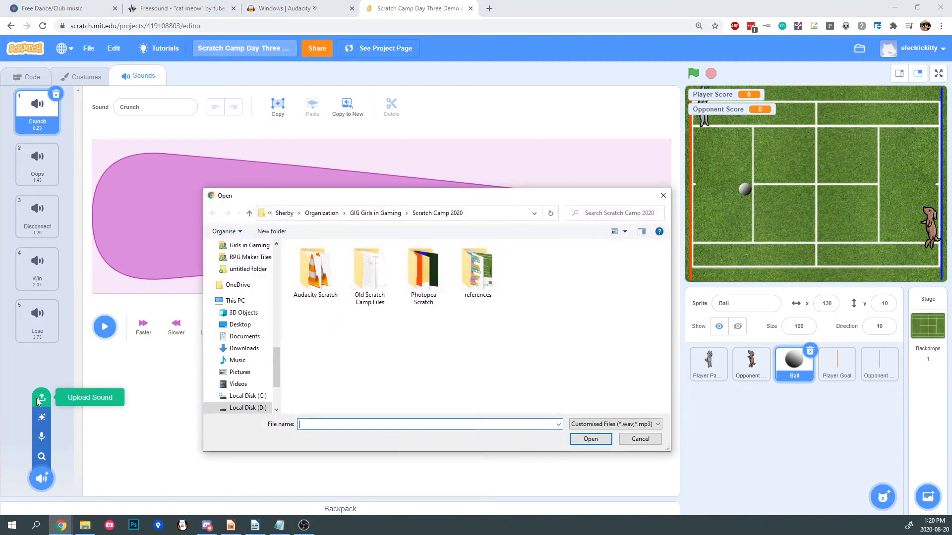
double_click(300, 286)
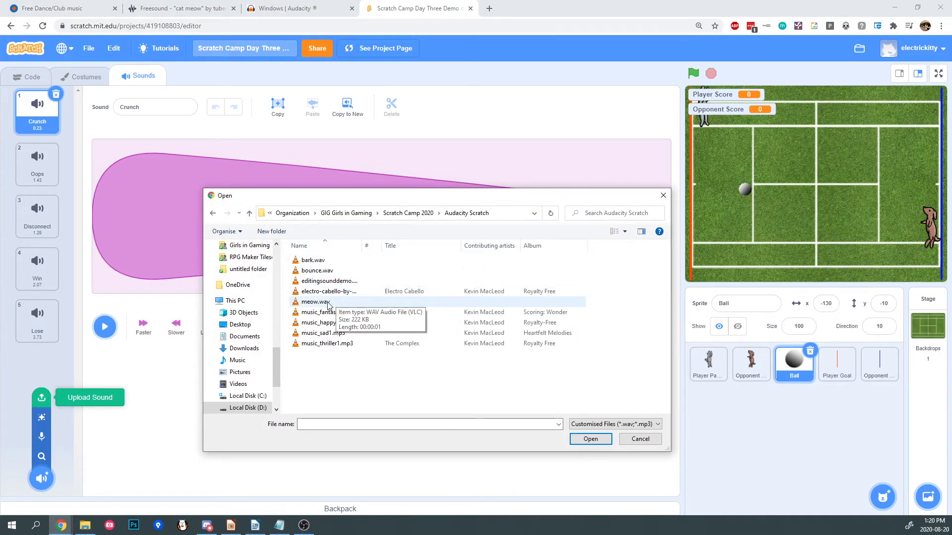
double_click(328, 303)
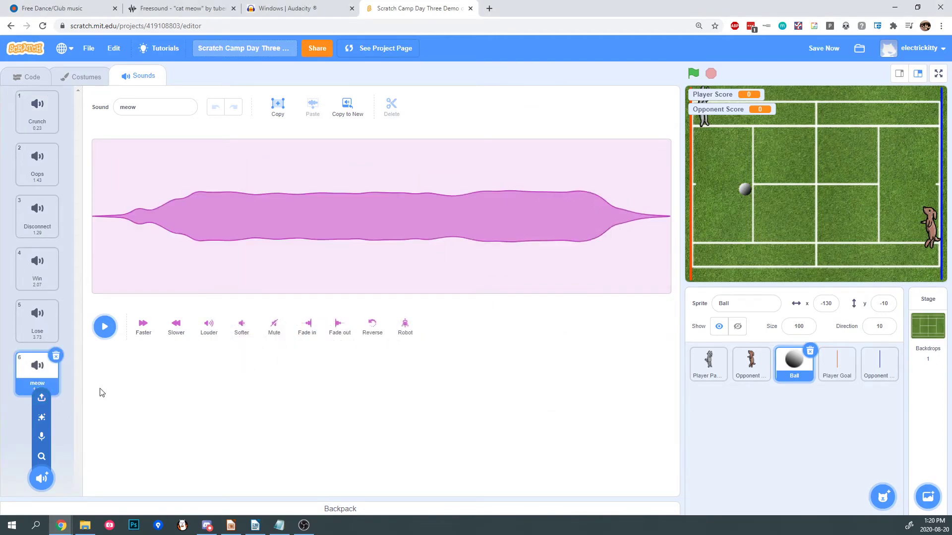
Upload bark.wav and bounce.wav from the Audacity Scratch folder to the Ball sprite's sounds
click(44, 399)
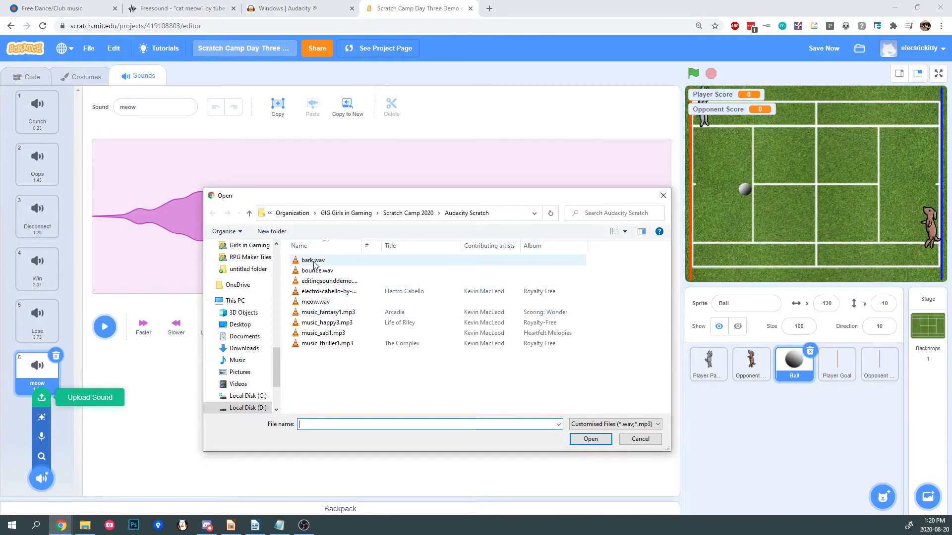
double_click(320, 261)
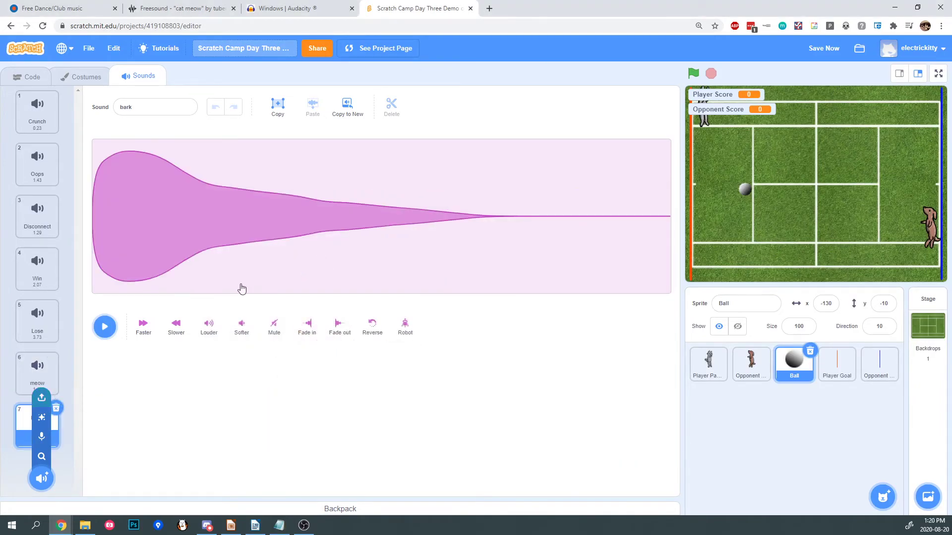
click(41, 398)
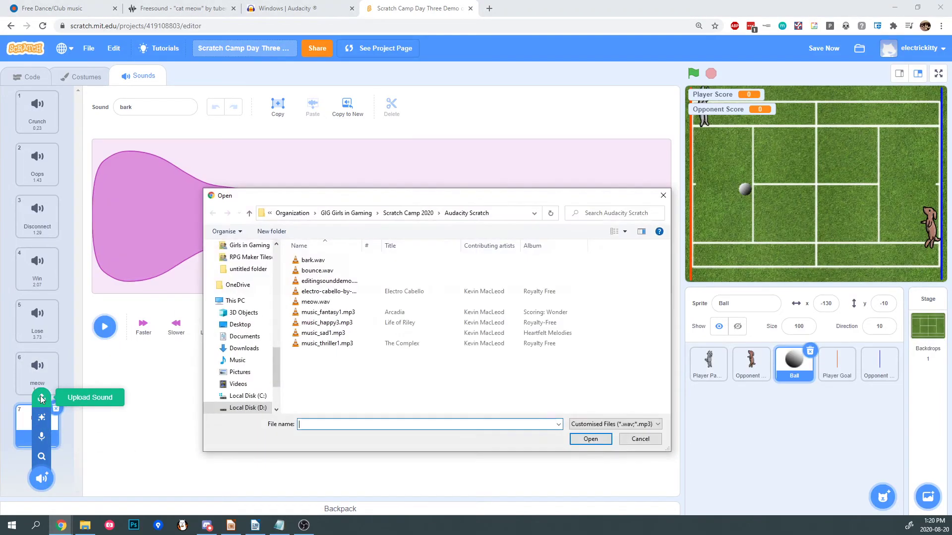
double_click(314, 272)
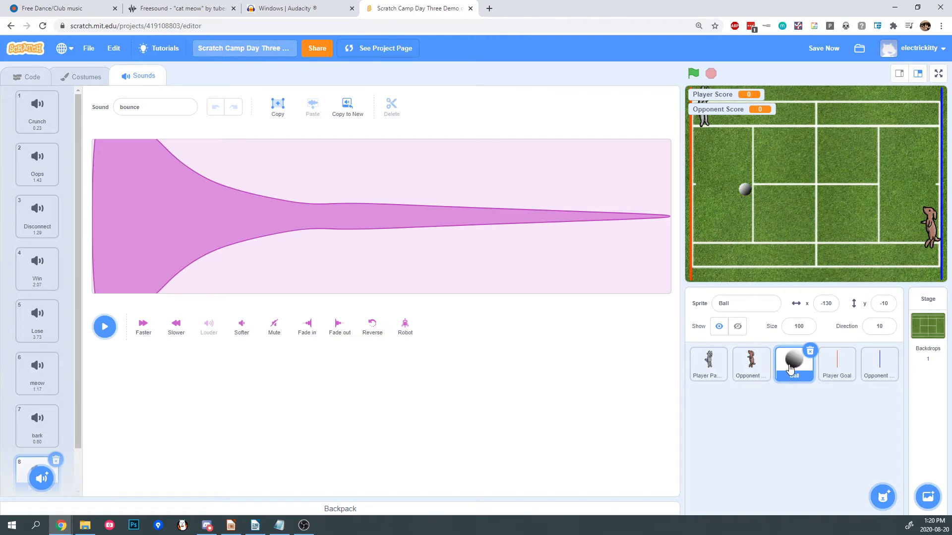
Review the Ball sprite's code and its full list of sounds, including the uploaded meow, bark and bounce
click(38, 81)
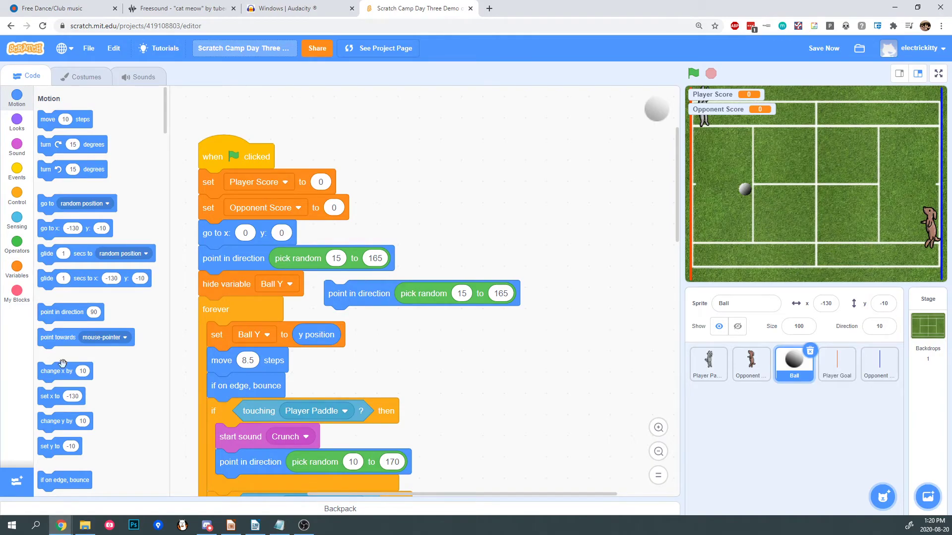
click(82, 77)
click(143, 76)
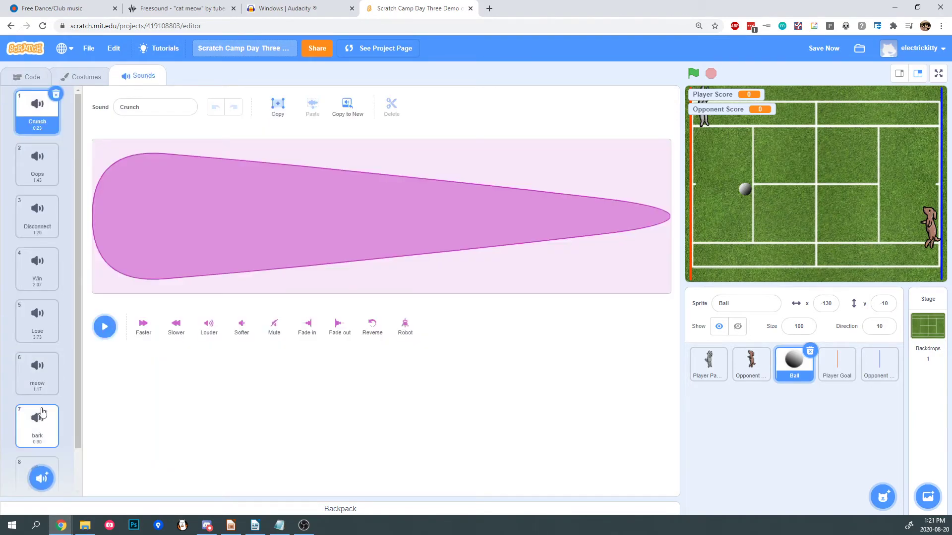
scroll(45, 379, down, 2)
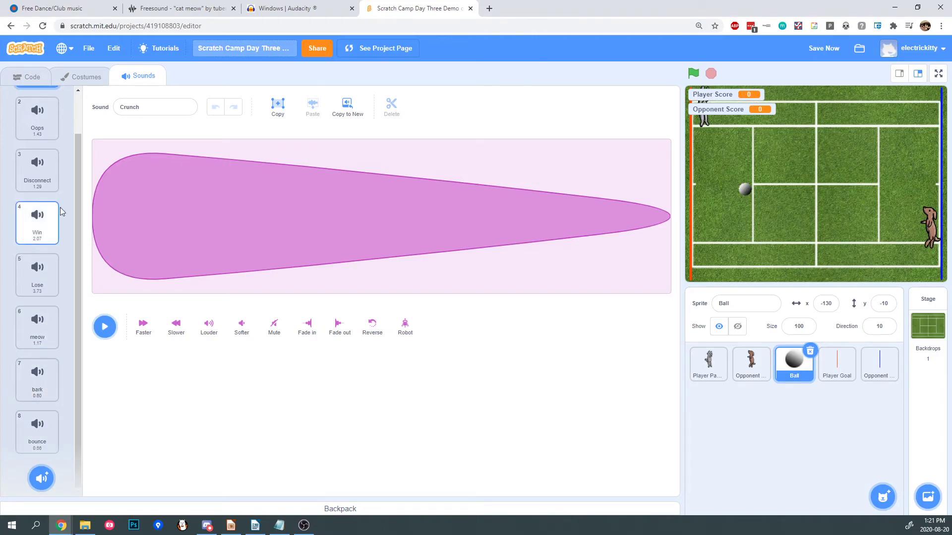
Delete the loose "point in direction pick random 15 to 165" block beside the Ball sprite's main script
click(29, 76)
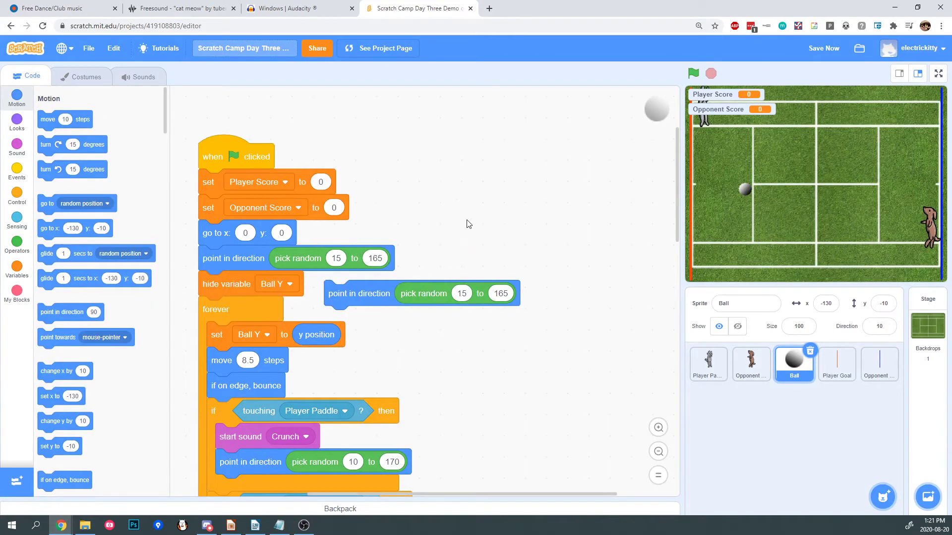
scroll(435, 211, down, 1)
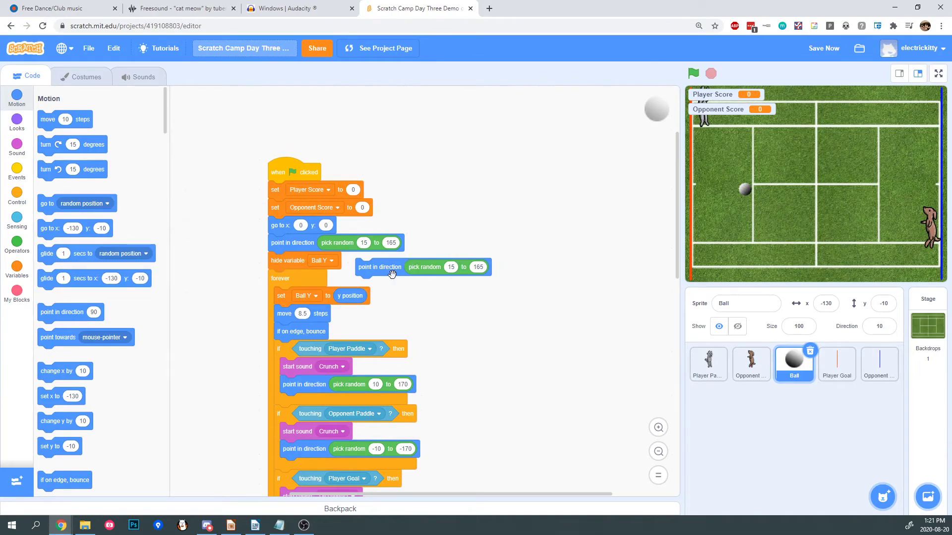
click(490, 254)
click(491, 252)
key(Delete)
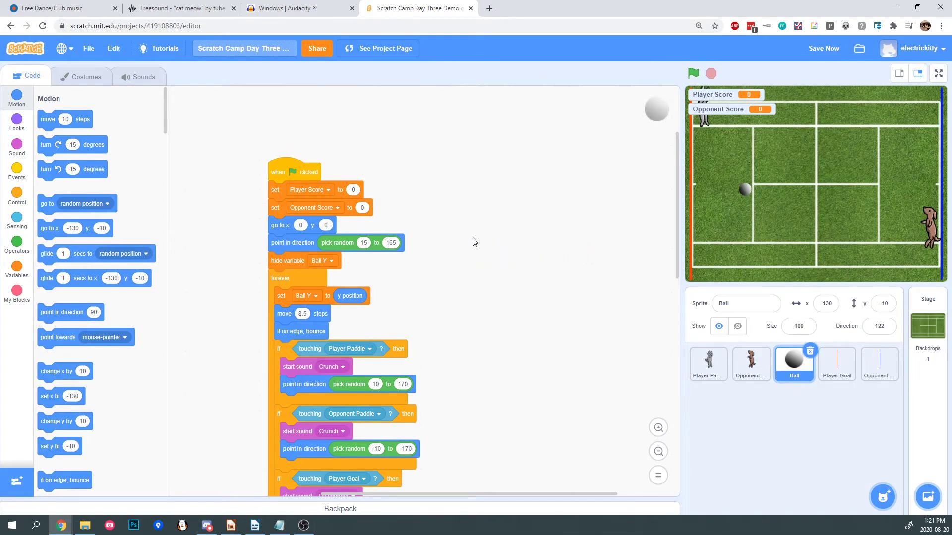
In the Ball's script, set the start sound to meow for touching Player Paddle and to bark for touching Opponent Paddle
scroll(466, 240, down, 3)
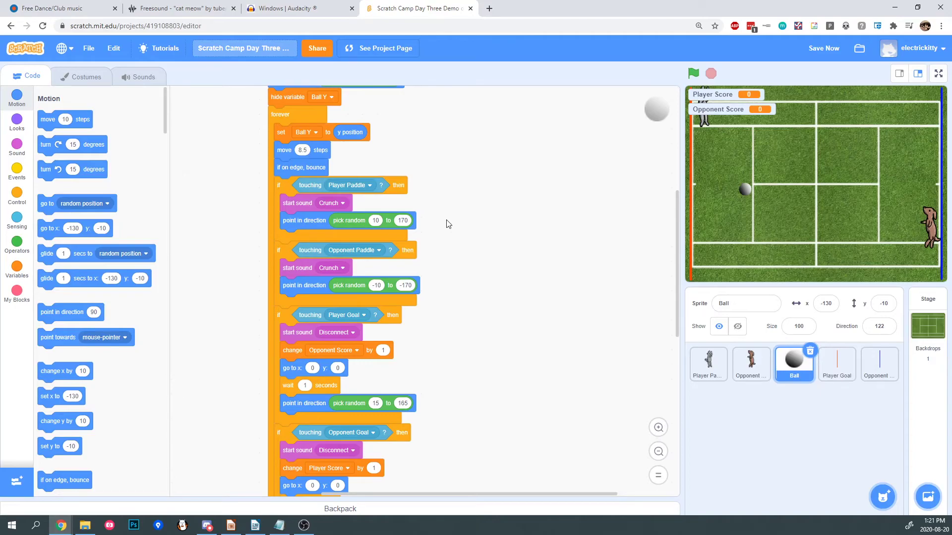
scroll(447, 225, down, 2)
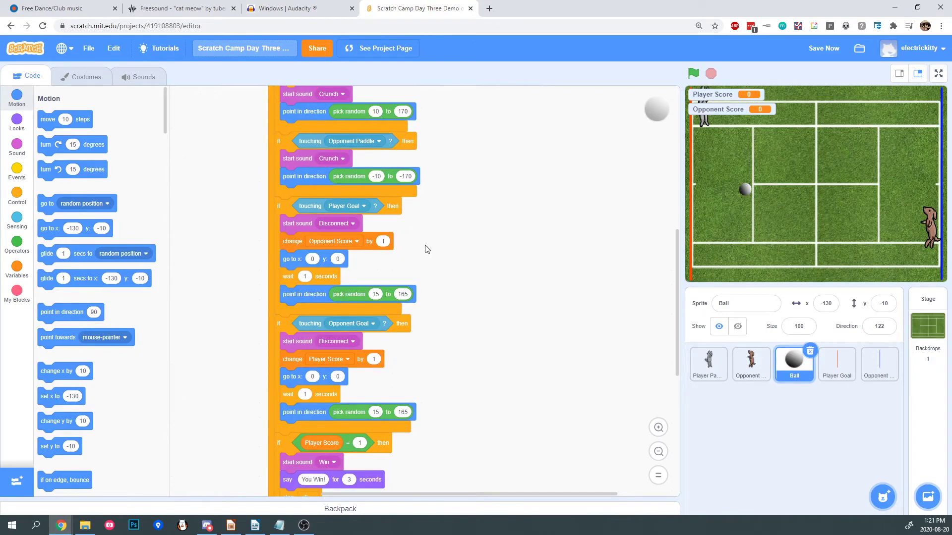
scroll(426, 250, down, 2)
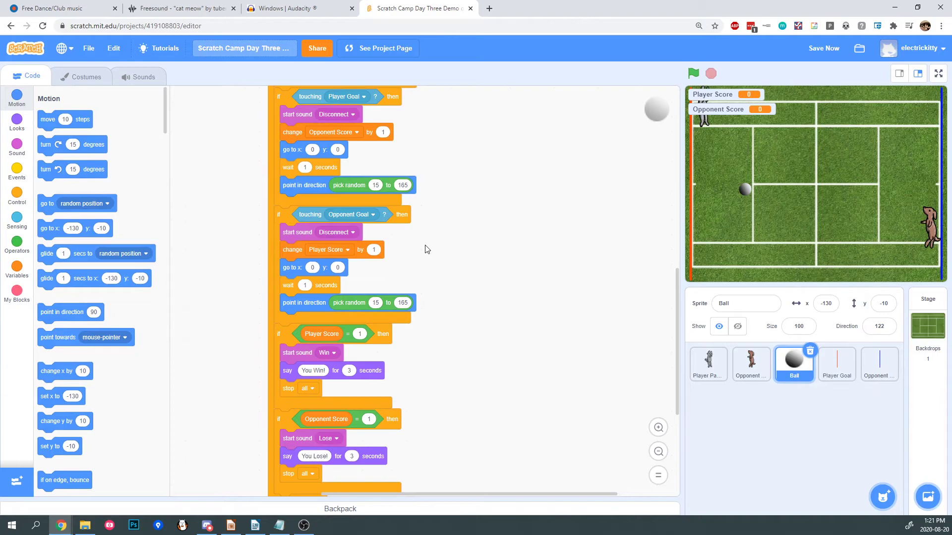
scroll(420, 268, up, 3)
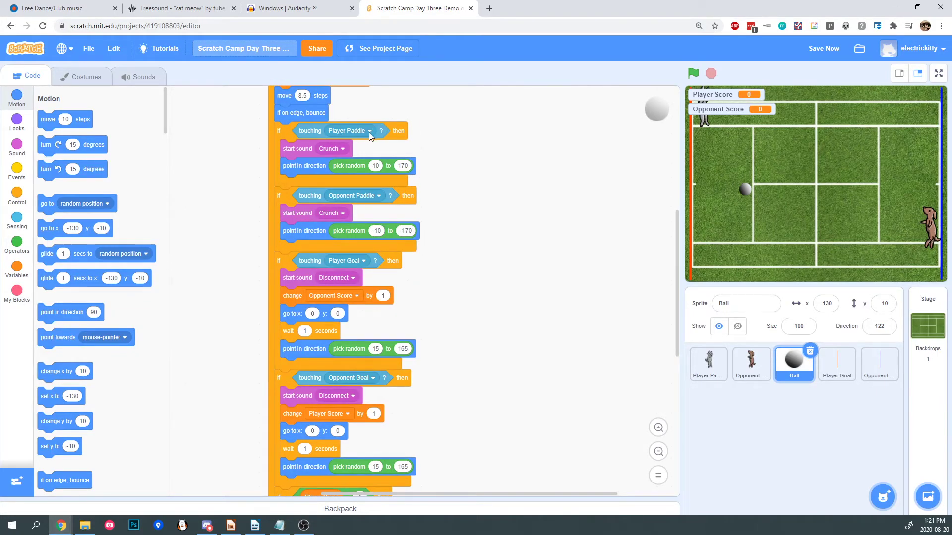
click(332, 149)
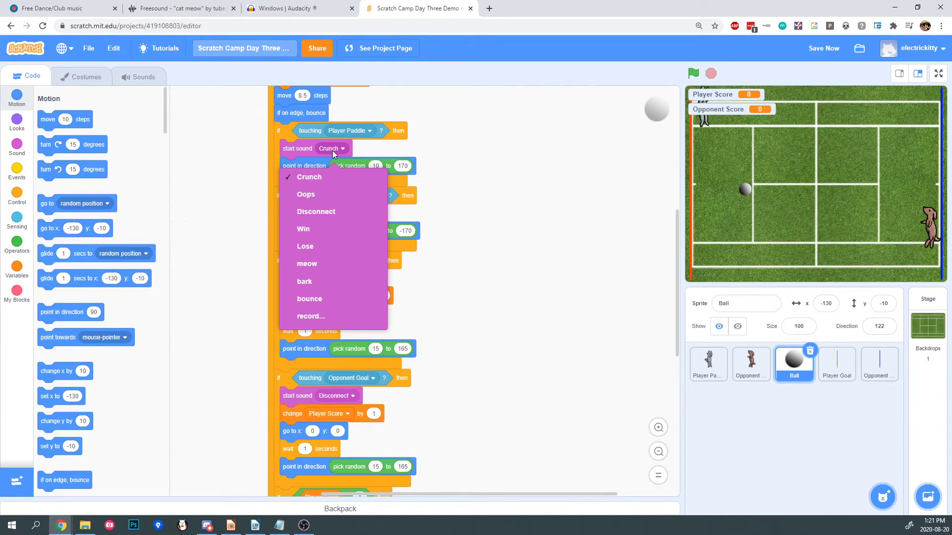
click(321, 261)
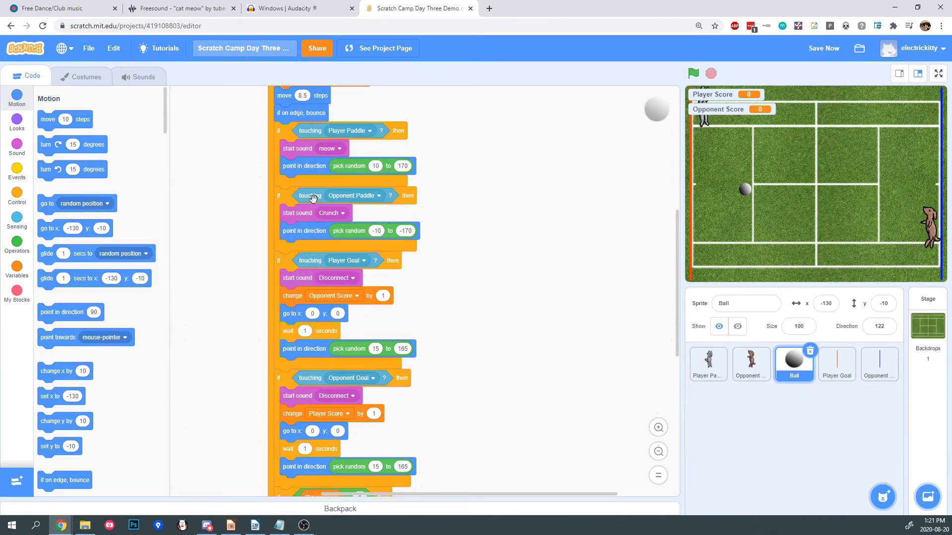
click(338, 212)
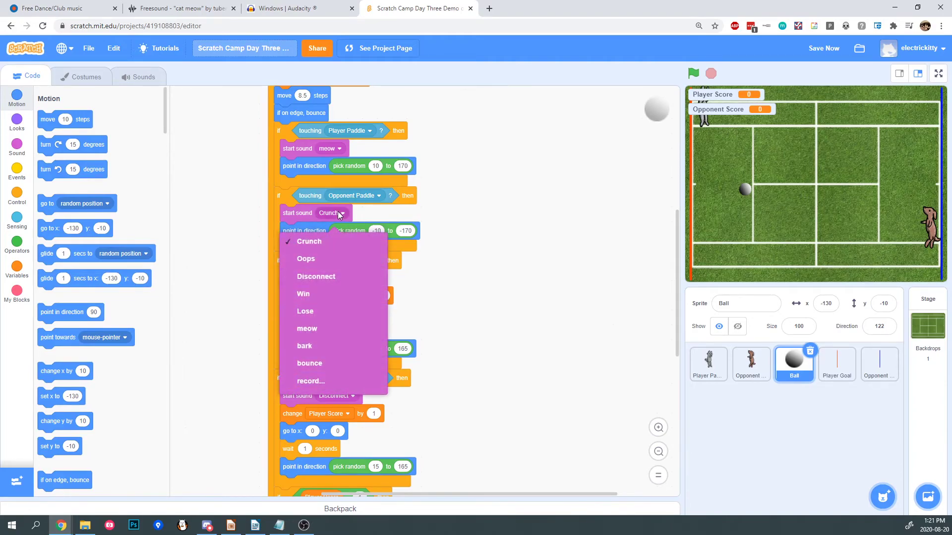
click(317, 343)
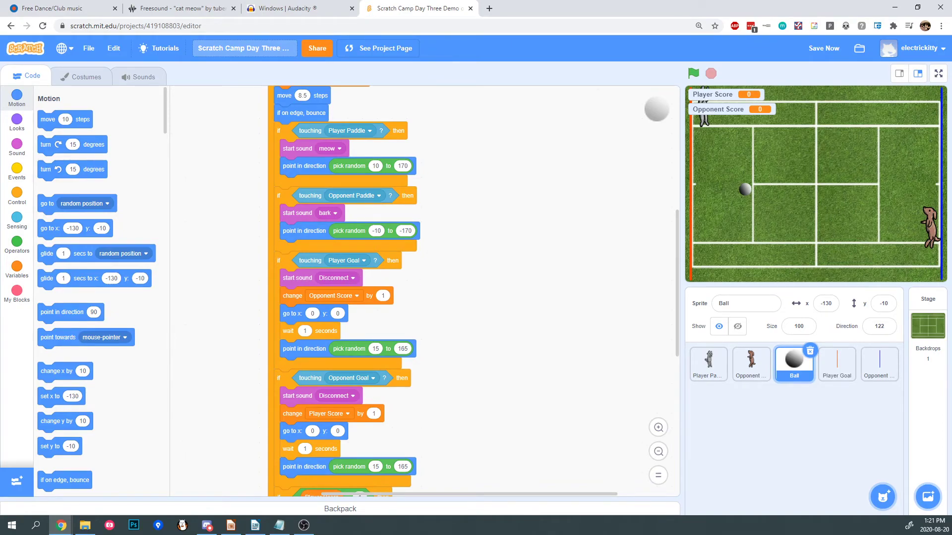
Set the start sound to bounce in both the Player Goal and Opponent Goal conditions of the Ball's script
click(343, 280)
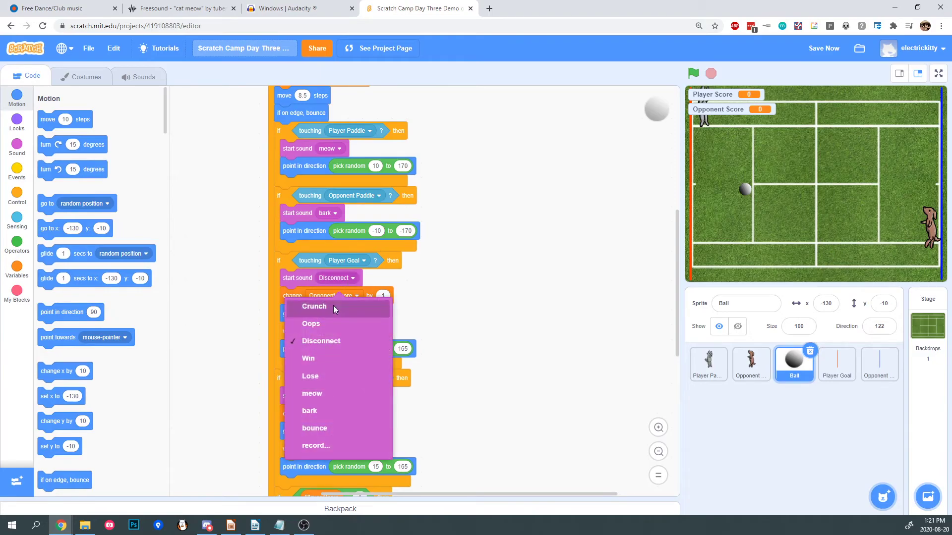
click(321, 425)
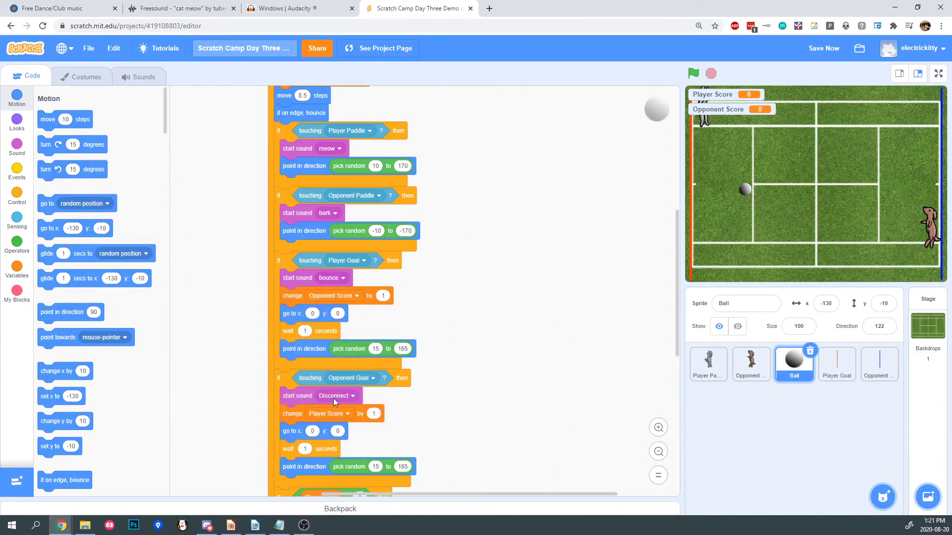
click(337, 398)
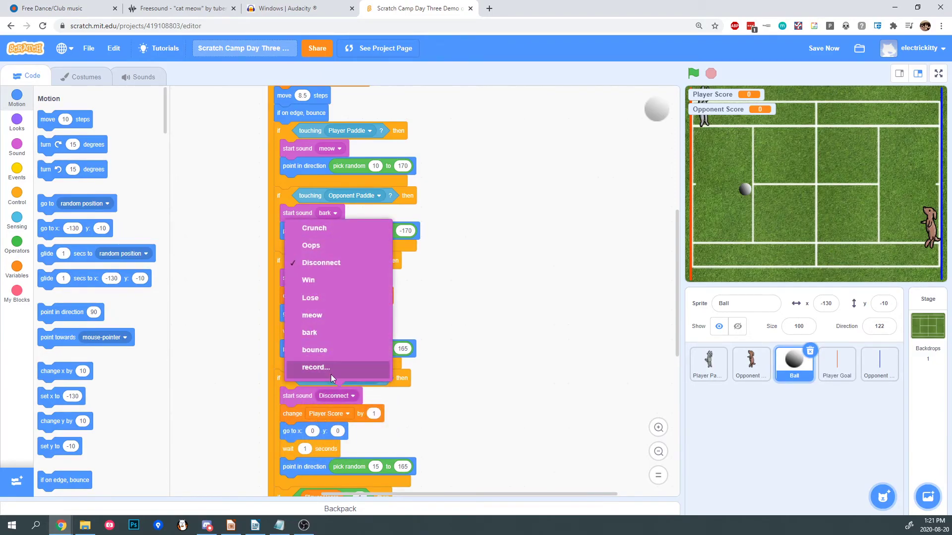
click(323, 350)
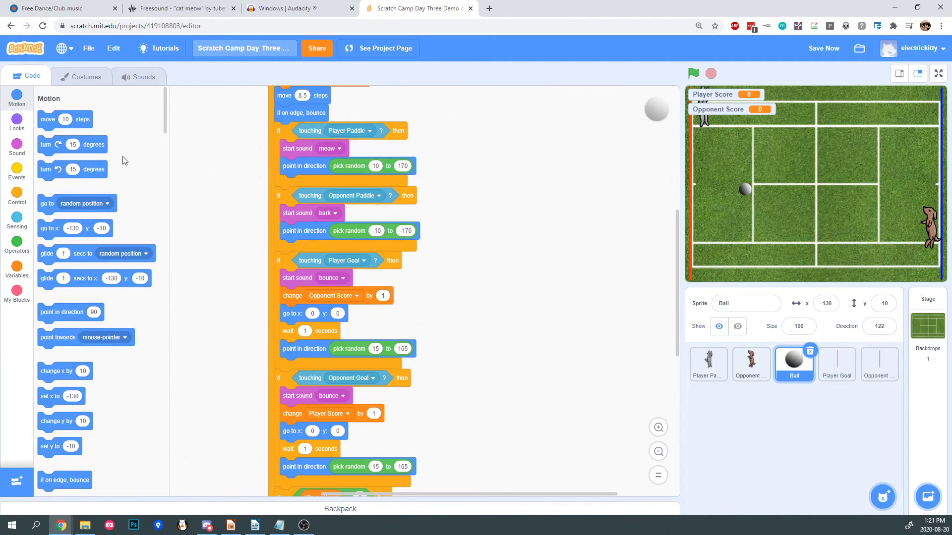
Place loose "start sound bounce" and "play sound bounce until done" blocks beside the Ball's script for comparison
click(17, 147)
drag(54, 145, 539, 188)
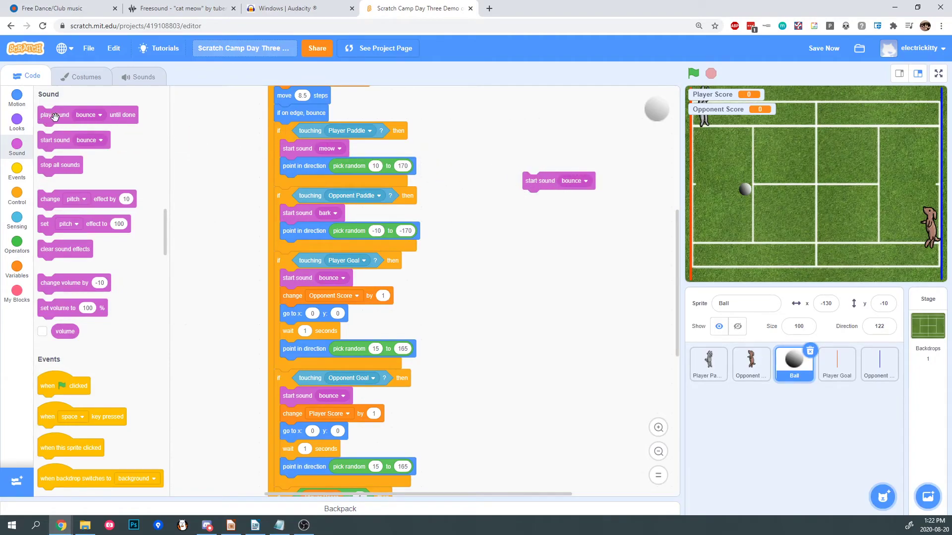
drag(54, 119, 550, 243)
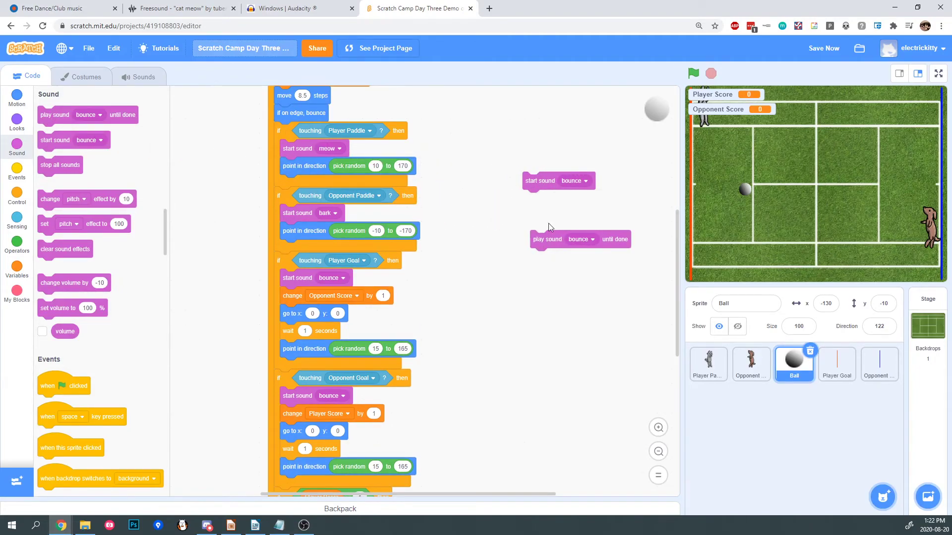
mouse_move(533, 185)
mouse_down()
mouse_move(555, 181)
mouse_move(545, 178)
mouse_up()
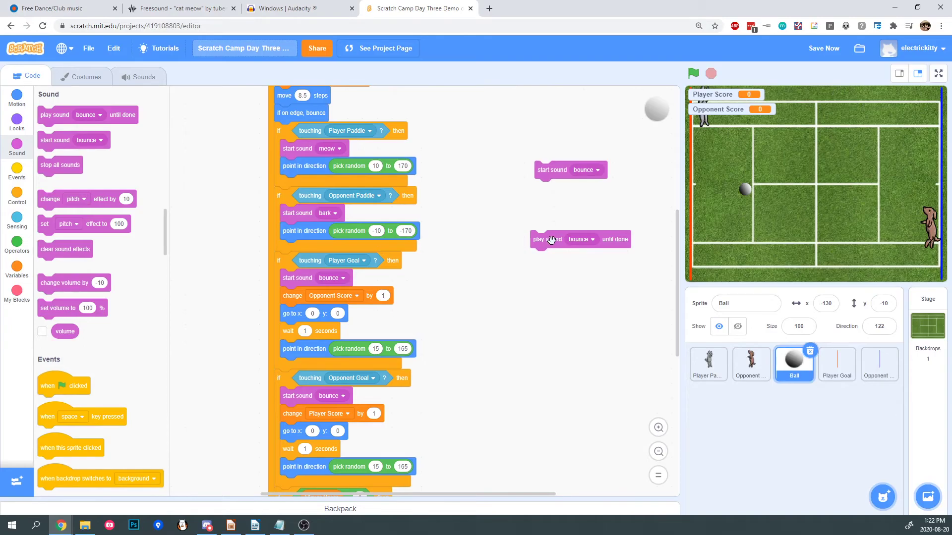
Delete both loose bounce sound blocks beside the Ball's script
click(540, 242)
key(Delete)
click(554, 170)
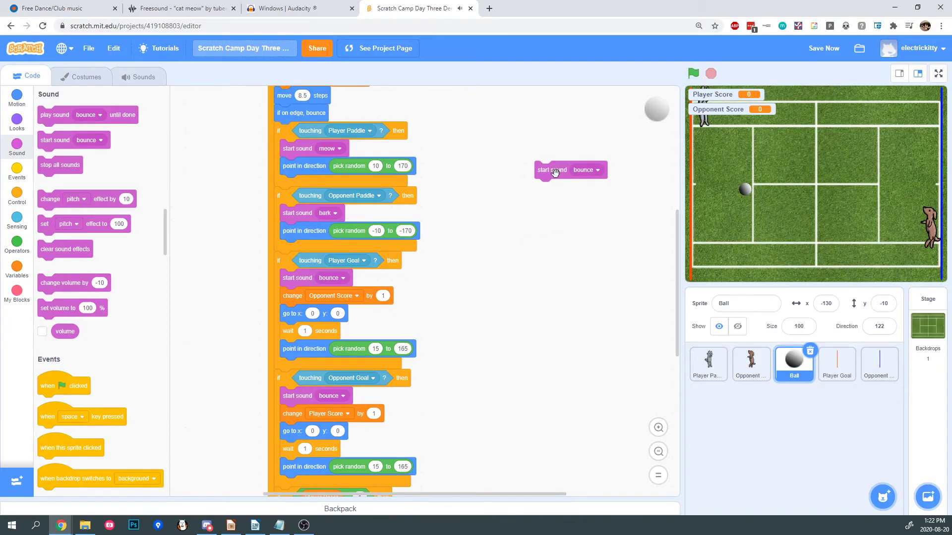
key(Delete)
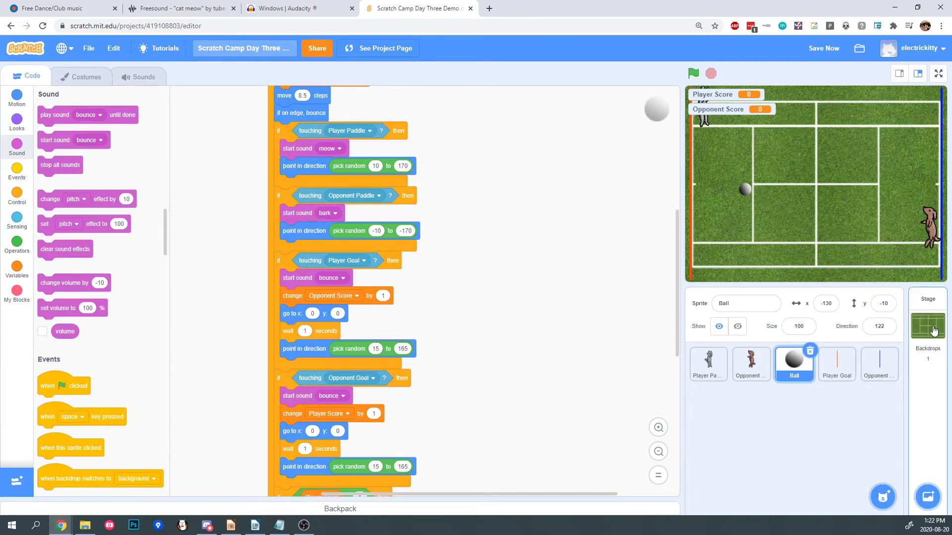
Upload the electro-cabello music file from the Audacity Scratch folder to the Stage's sounds
click(939, 309)
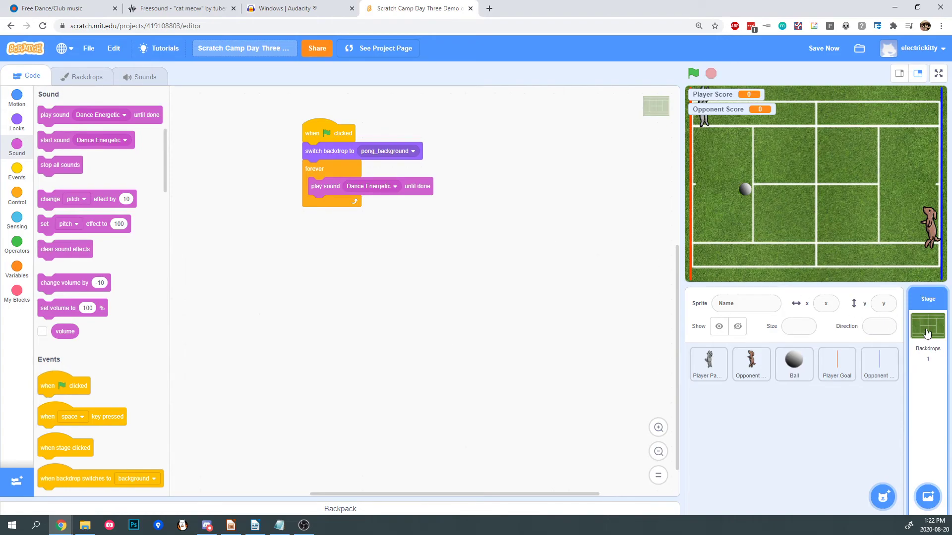
click(149, 78)
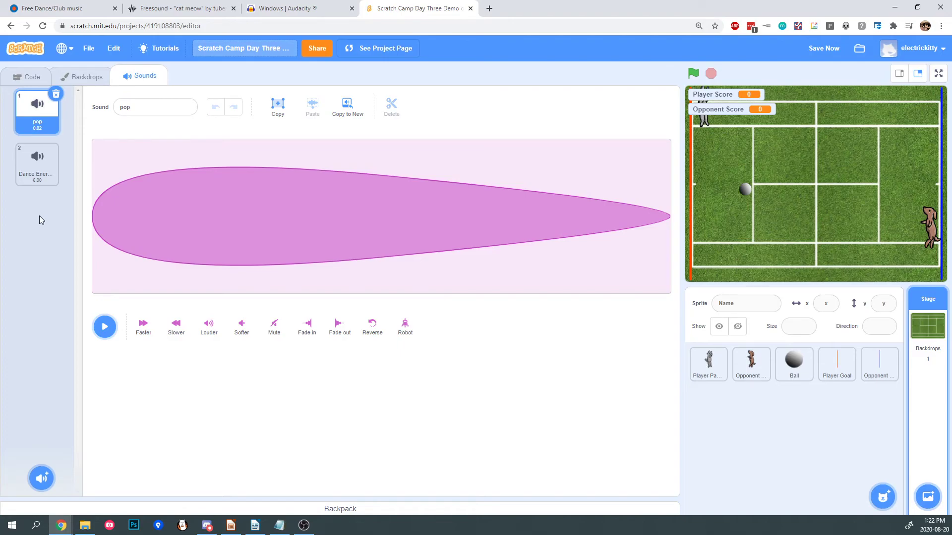
mouse_move(40, 480)
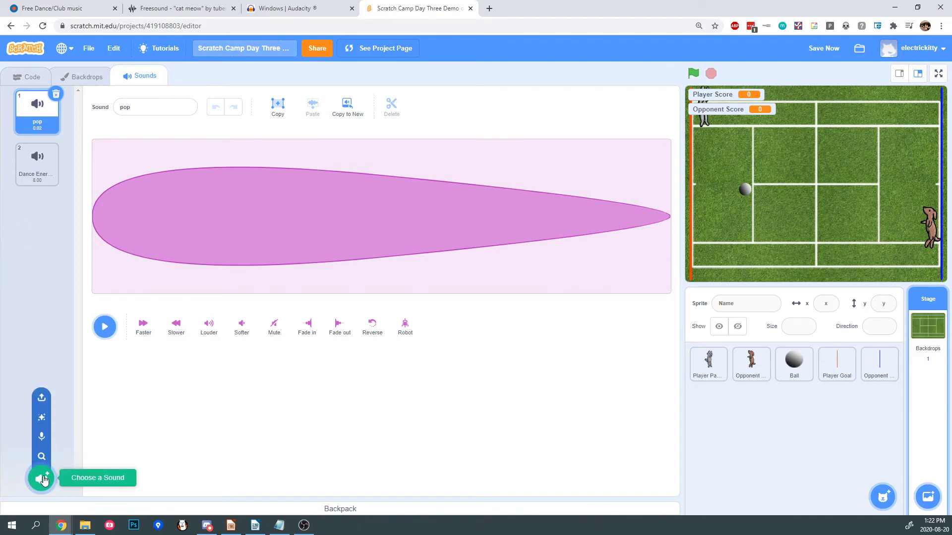
click(41, 400)
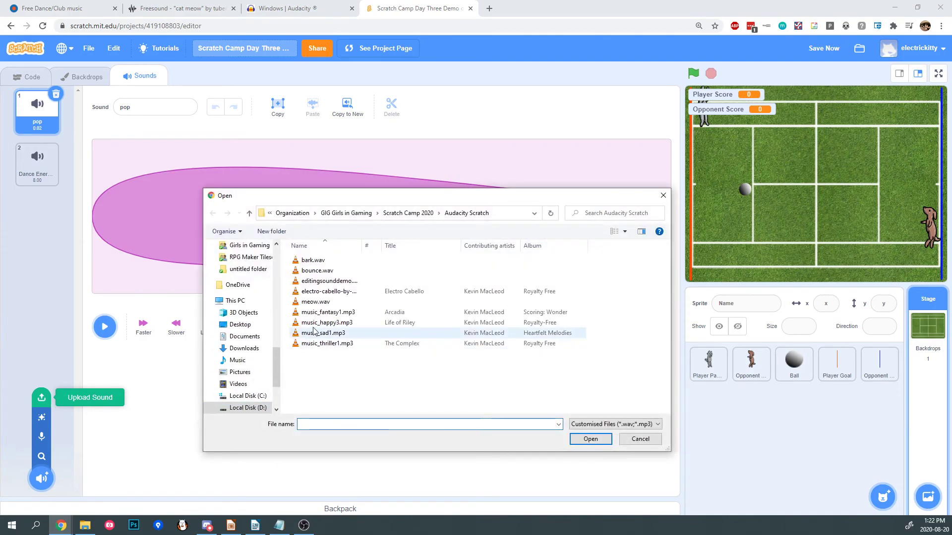
double_click(349, 293)
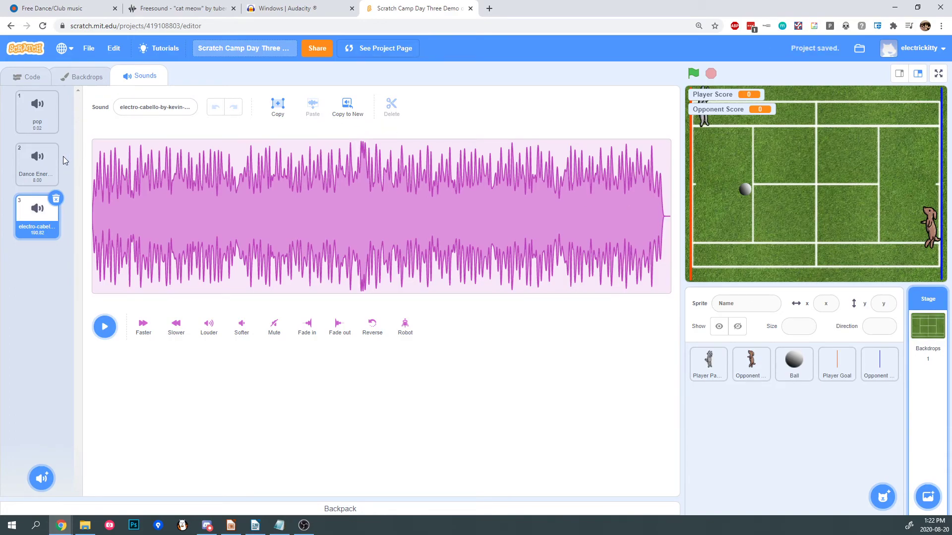
Set the play sound block in the Stage's forever loop to the electro-cabello track, and run the game briefly to test the sounds
click(22, 75)
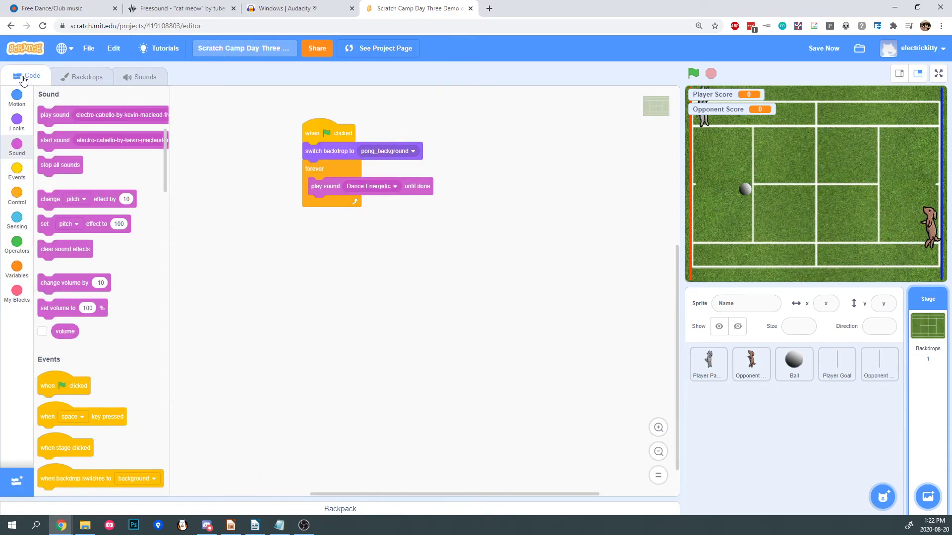
click(387, 188)
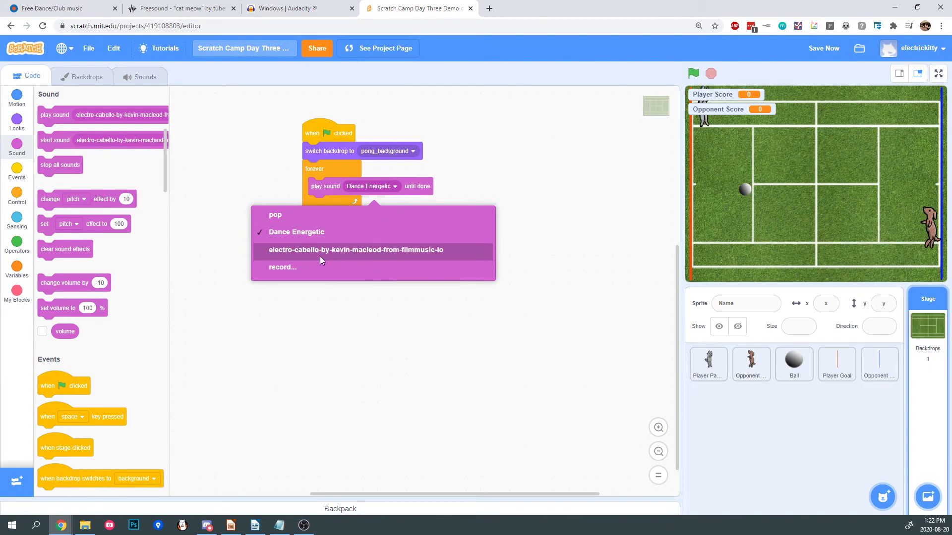
click(355, 257)
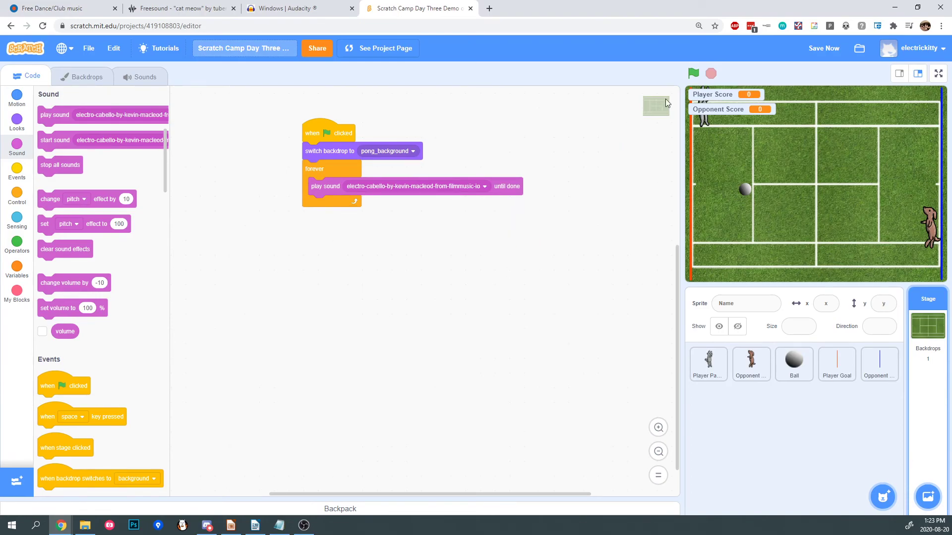
click(693, 75)
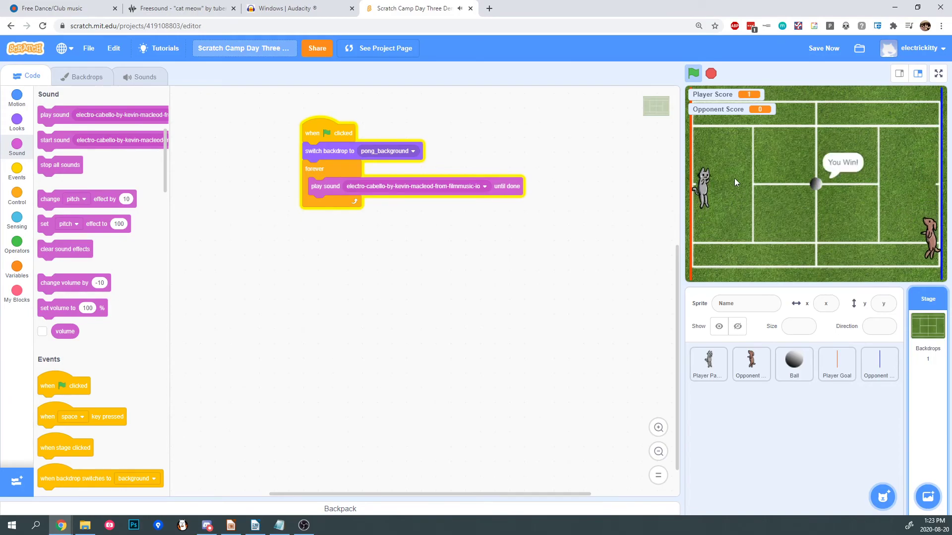
click(712, 74)
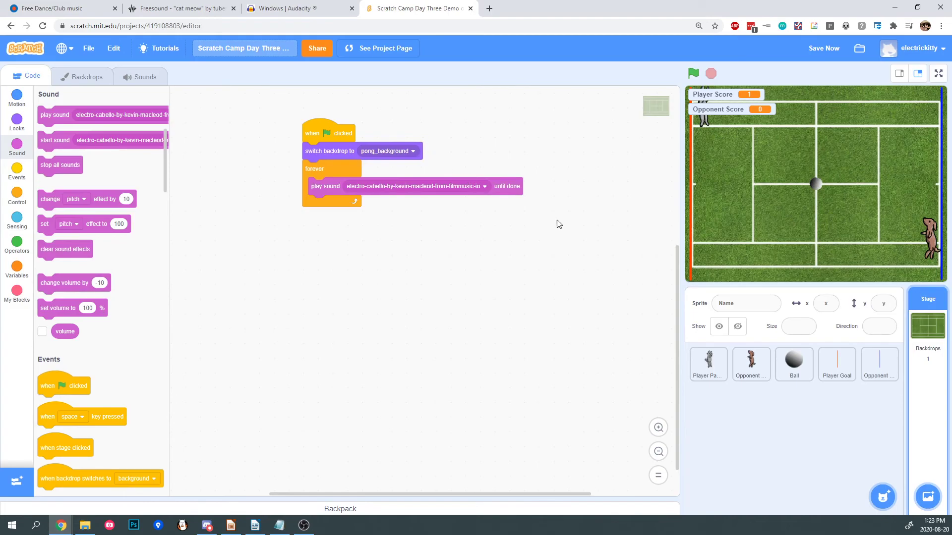
In the Ball's script, set the score that triggers the win and lose conditions to 11 for both Player Score and Opponent Score
click(793, 377)
scroll(425, 312, down, 5)
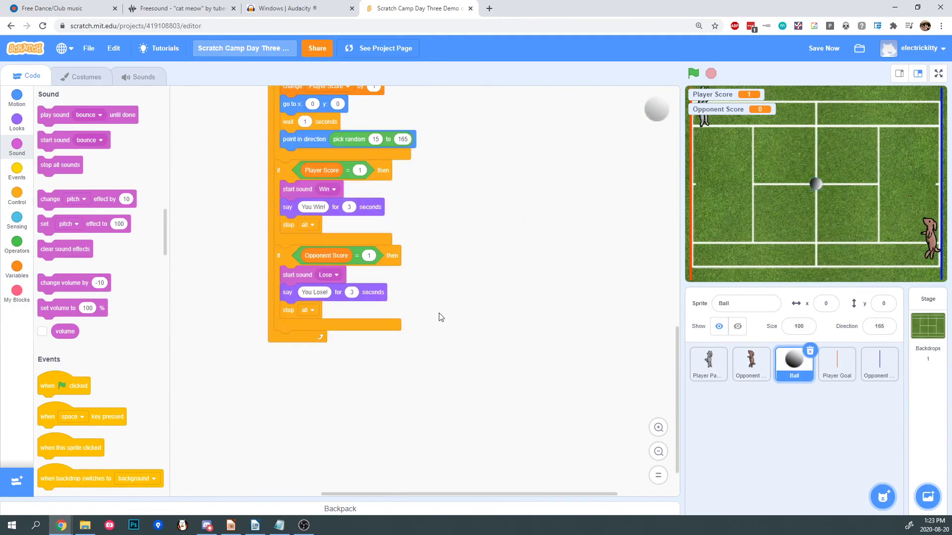
click(369, 255)
text(11)
click(360, 170)
text(11)
click(474, 184)
scroll(505, 202, down, 2)
scroll(507, 201, up, 4)
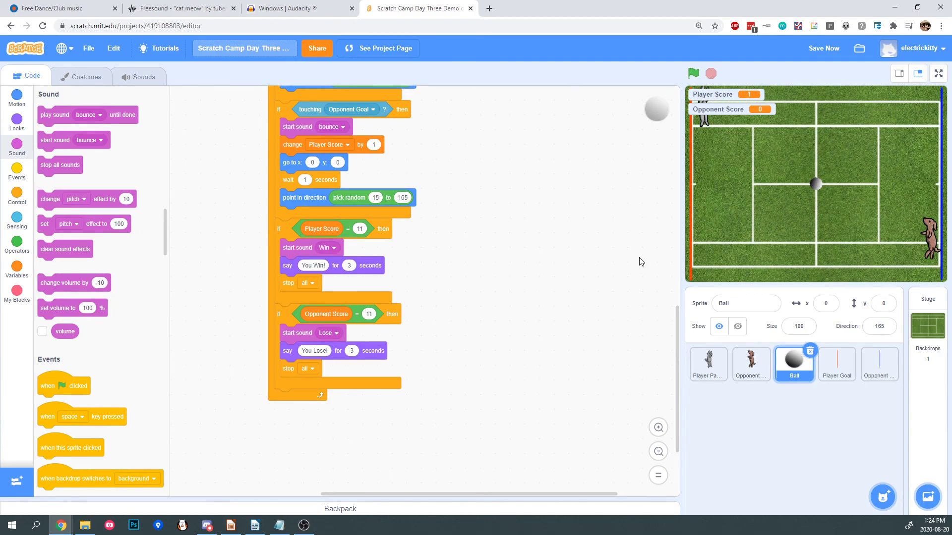
click(863, 328)
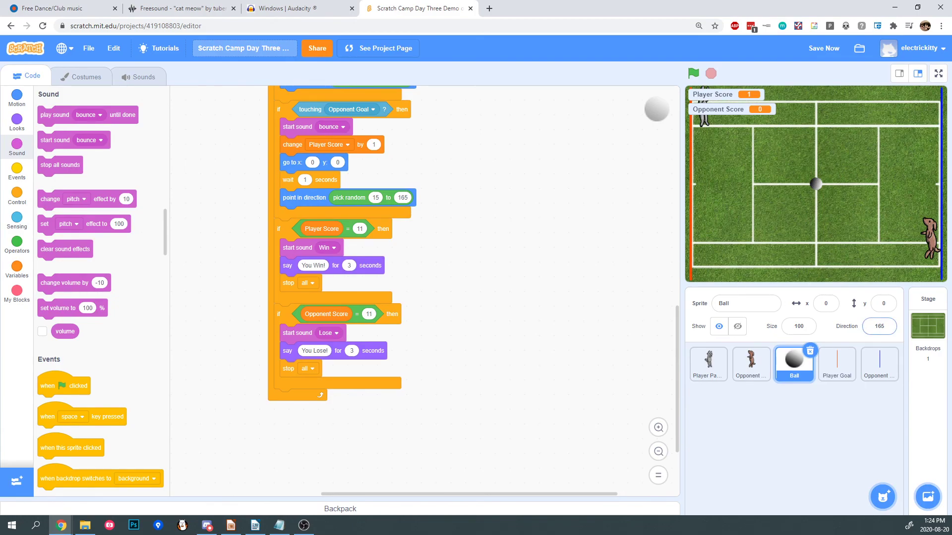